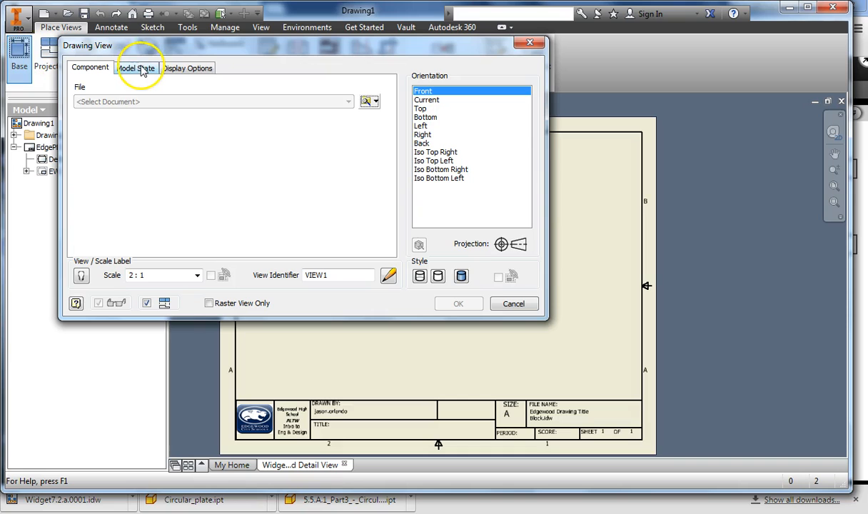
- Load the part file Widget7.2.d Detail View as the model for the base view, accepting placement into the unsaved drawing
click(367, 103)
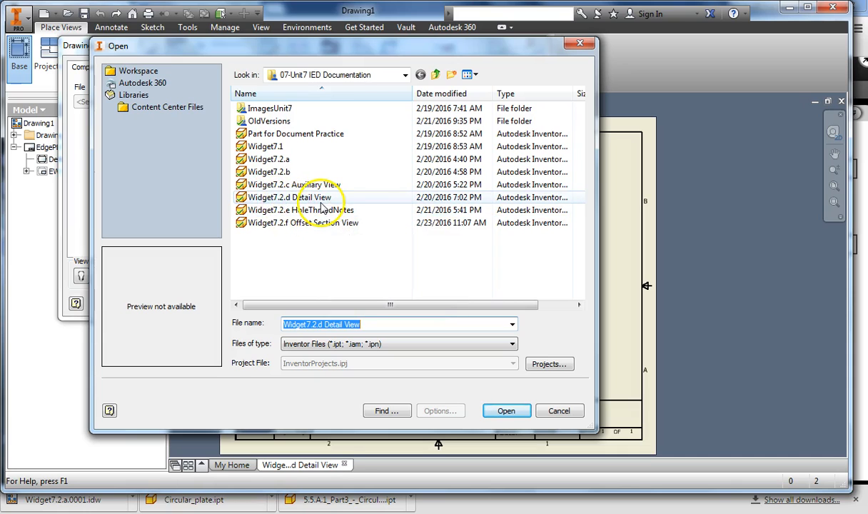
click(293, 197)
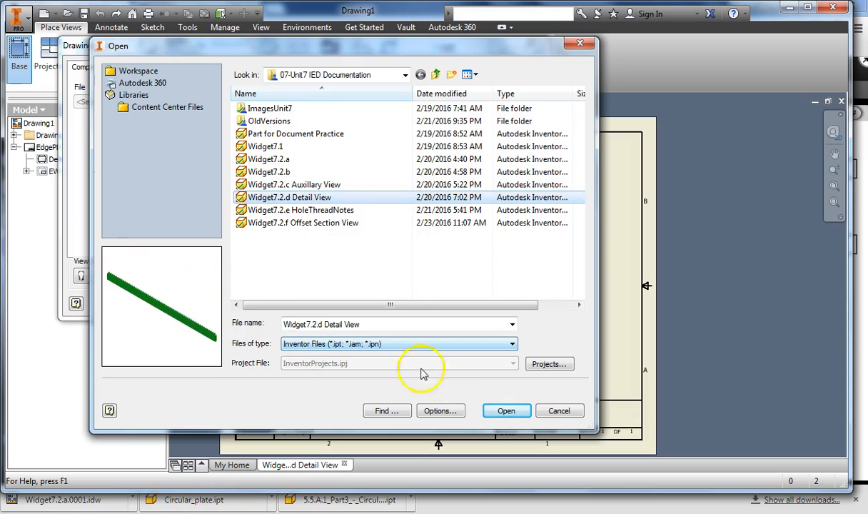
click(504, 410)
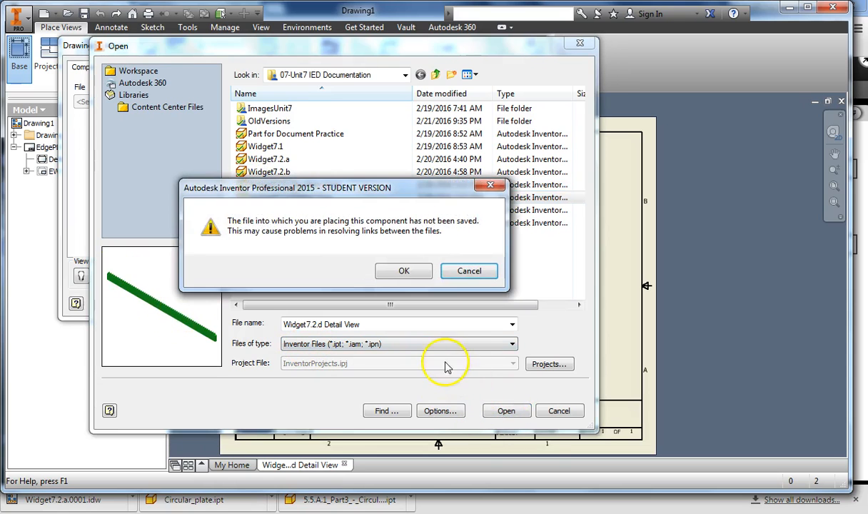
click(403, 270)
click(265, 272)
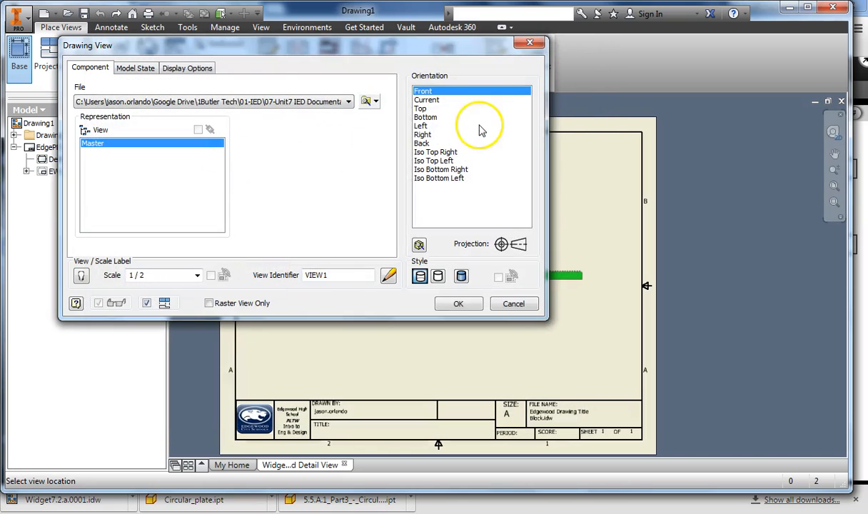
- Place the Front base view at 1:1 scale, centred horizontally just above the title block
mouse_move(261, 43)
mouse_down()
mouse_move(218, 99)
mouse_move(261, 91)
mouse_up()
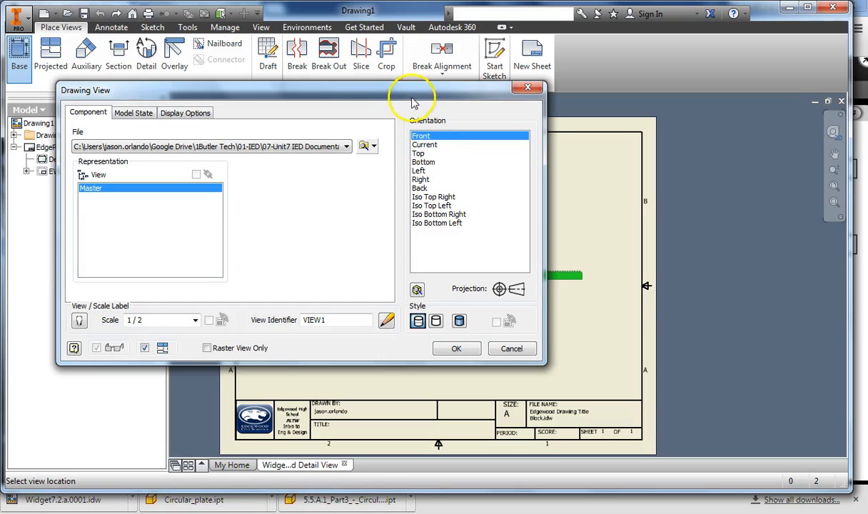
mouse_move(413, 94)
mouse_down()
mouse_move(200, 106)
mouse_move(353, 97)
mouse_move(240, 86)
mouse_move(440, 57)
mouse_up()
click(258, 283)
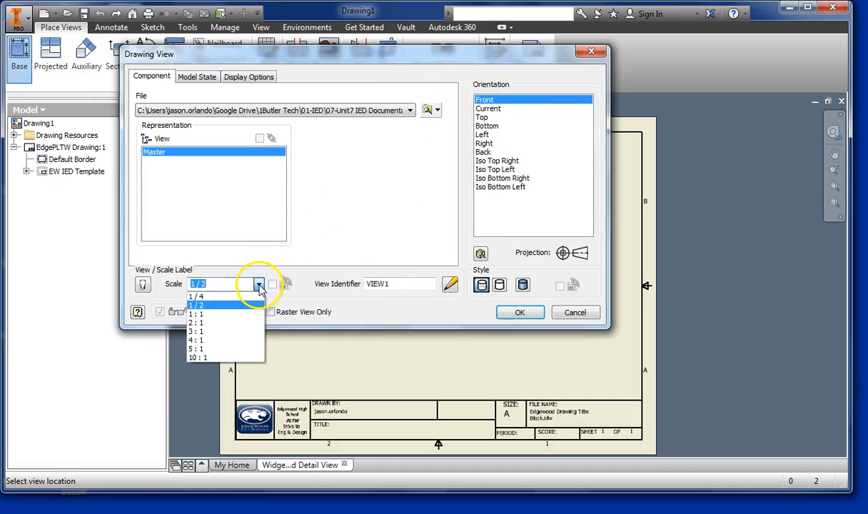
click(226, 317)
drag(326, 53, 141, 9)
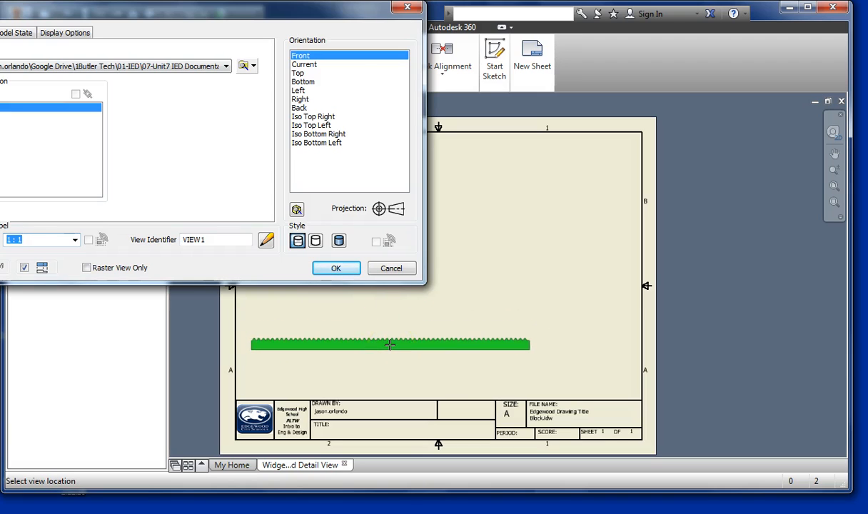
drag(310, 19, 32, 19)
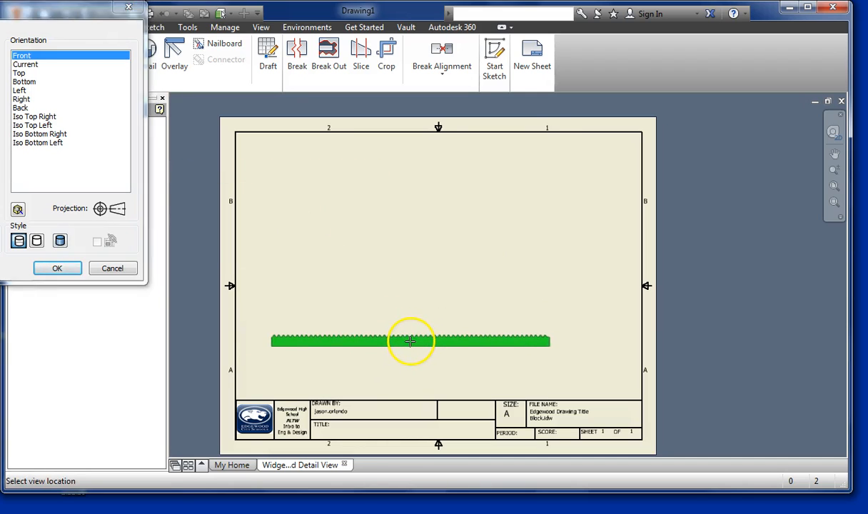
click(409, 342)
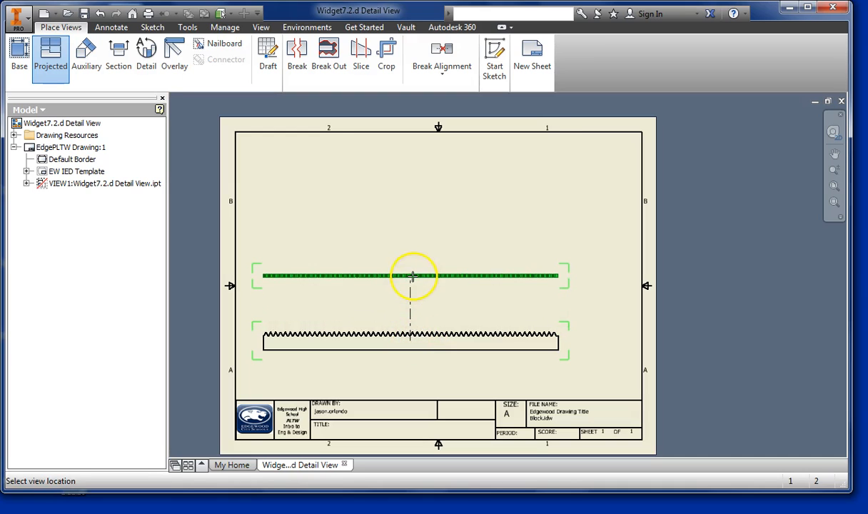
- Project a top view, a right side view and an isometric view from the front view and create them
click(412, 277)
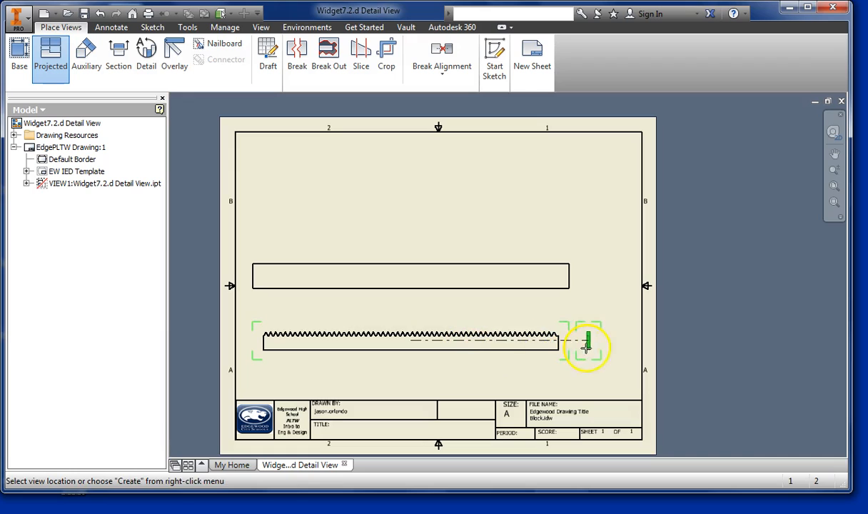
click(604, 344)
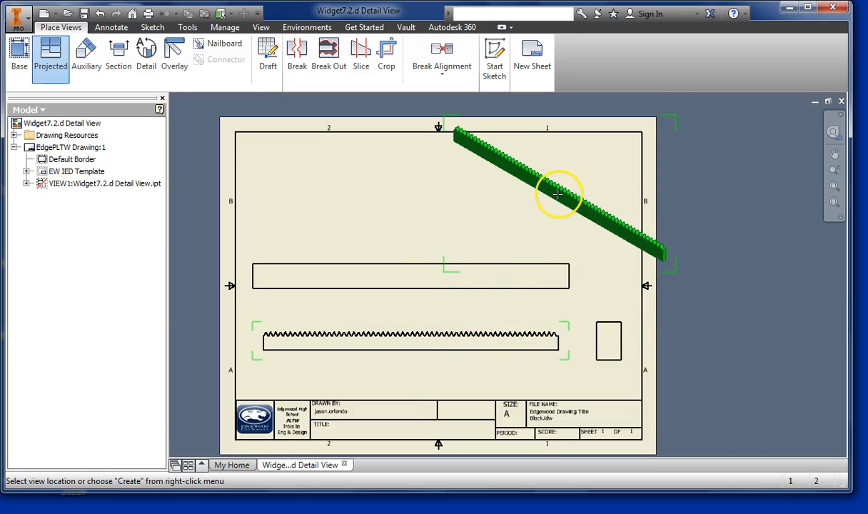
click(552, 199)
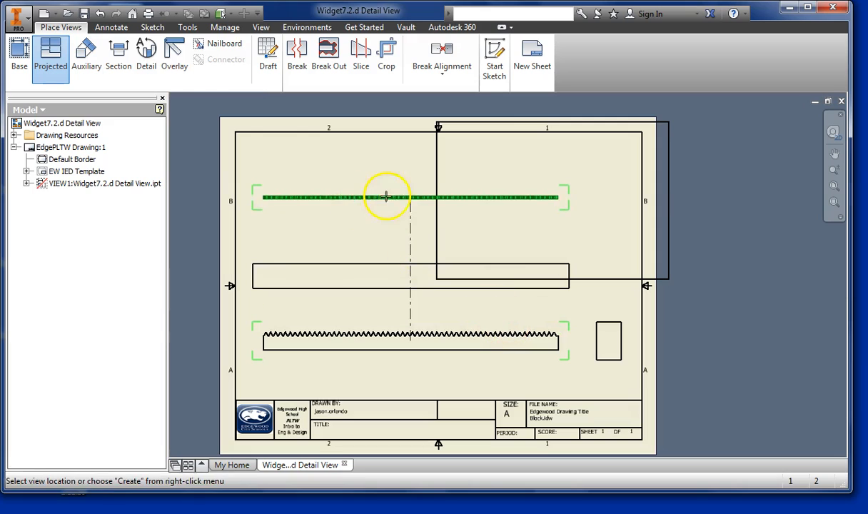
right_click(373, 187)
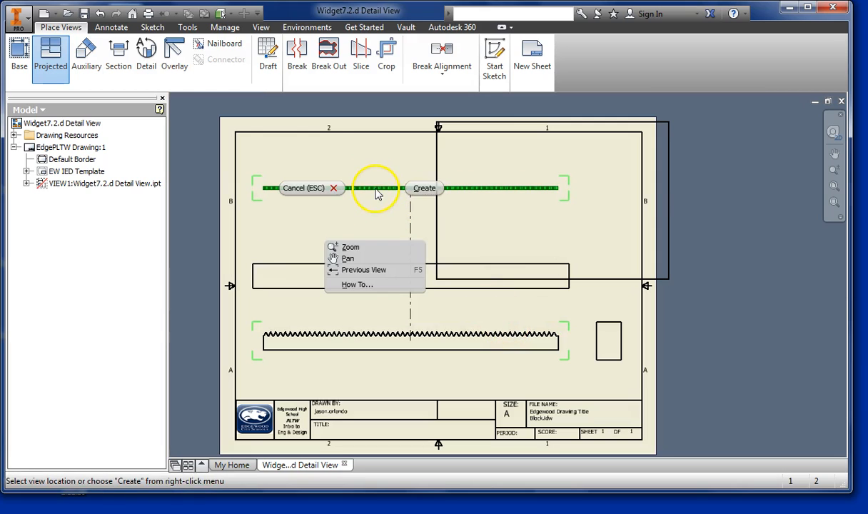
click(432, 191)
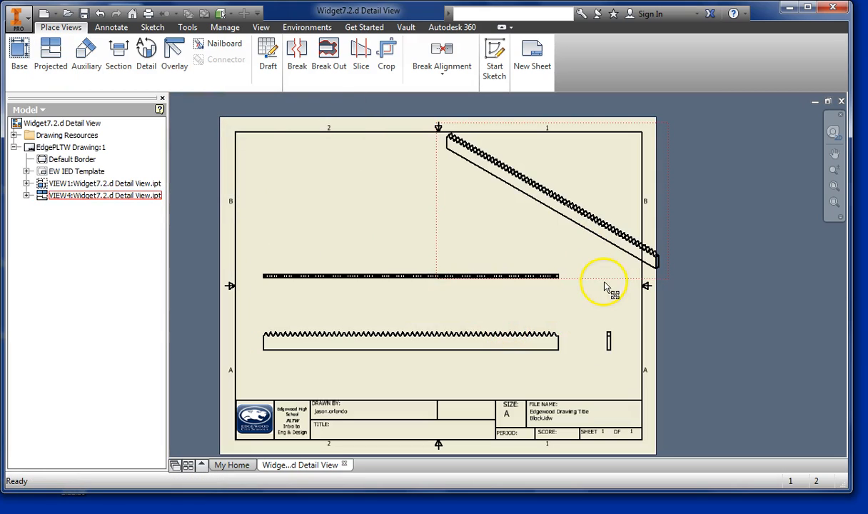
- Change the isometric view's display style to Shaded
right_click(438, 182)
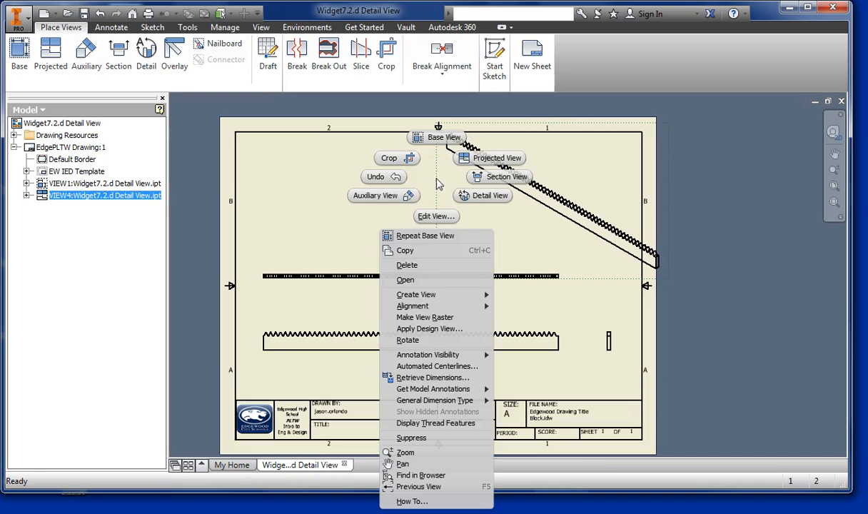
click(436, 216)
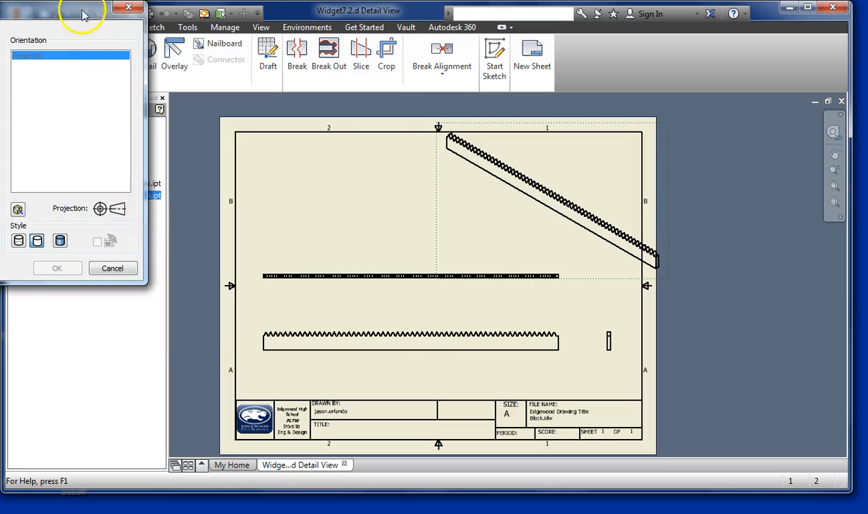
drag(83, 14, 379, 76)
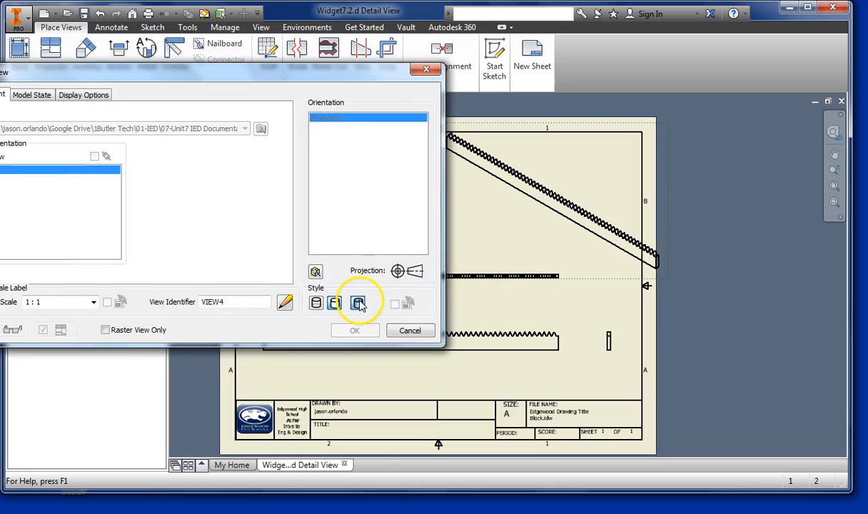
click(358, 303)
click(354, 331)
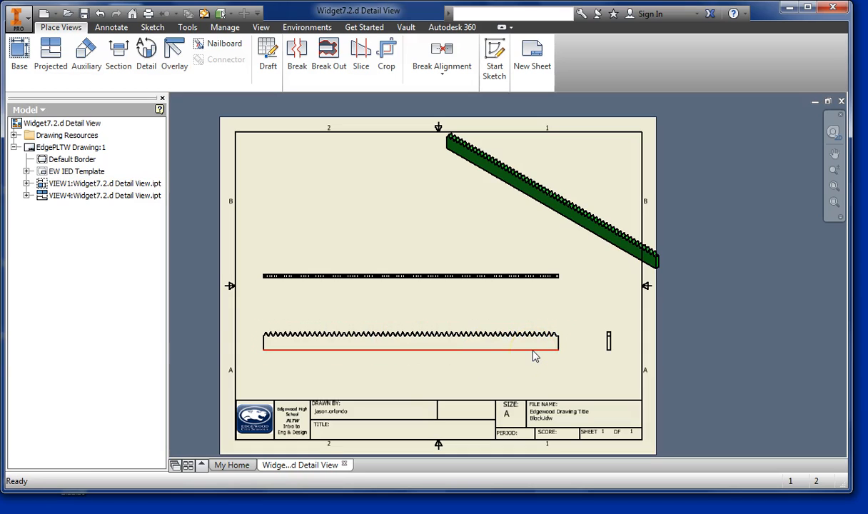
scroll(307, 344, up, 5)
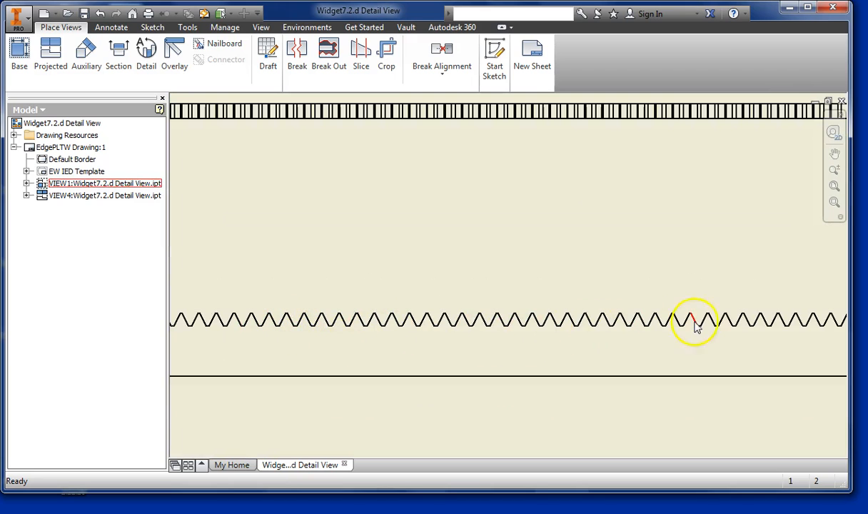
scroll(342, 321, down, 5)
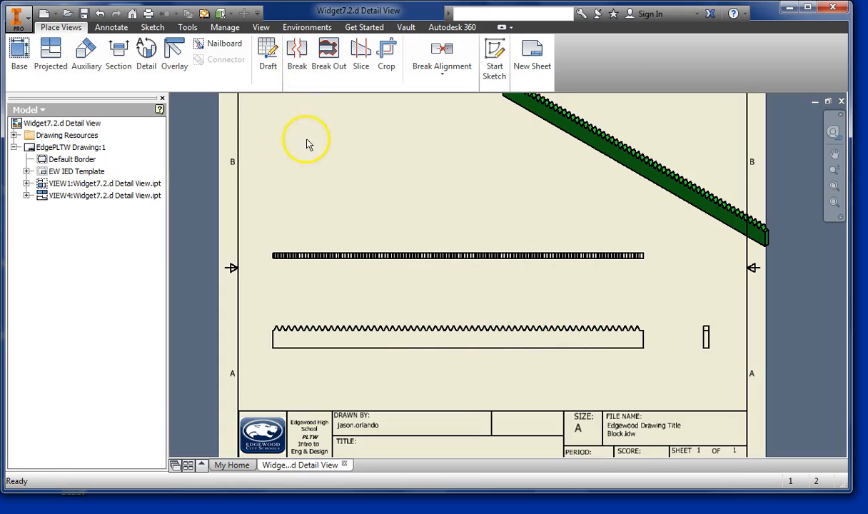
click(296, 64)
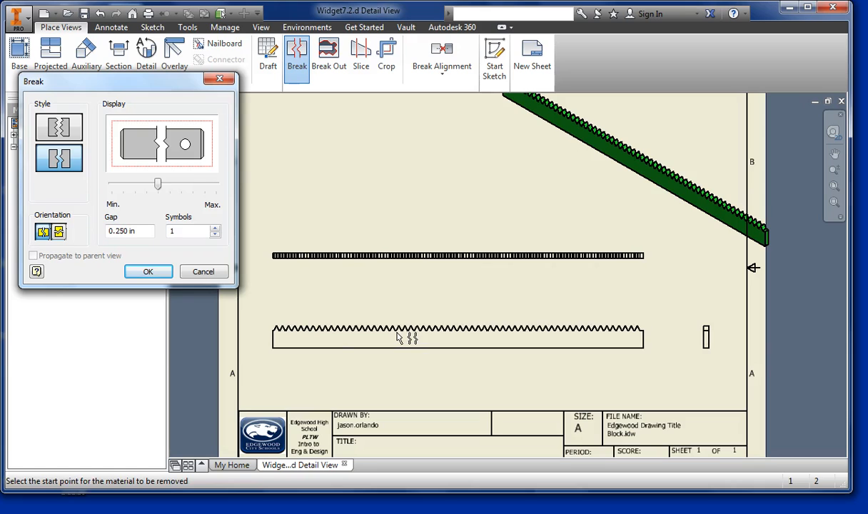
click(200, 272)
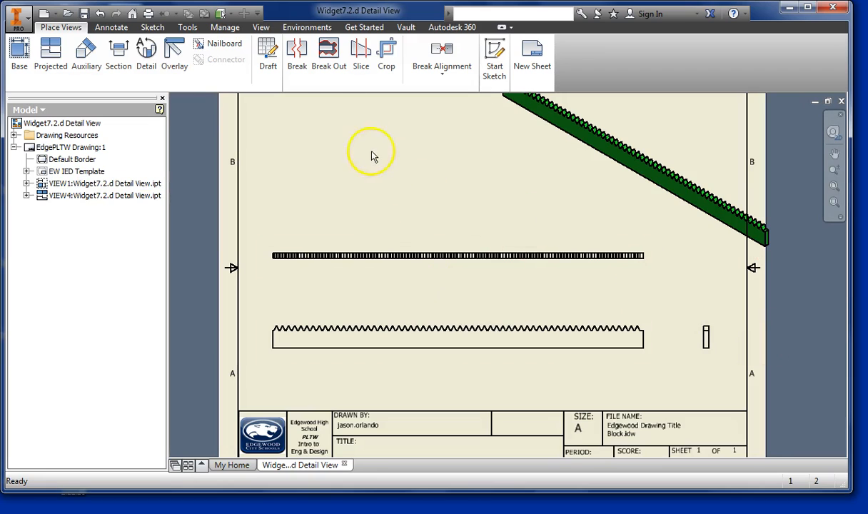
- Break the front view horizontally with a 0.250 in gap and one symbol, removing the long middle portion between points near both ends
click(300, 53)
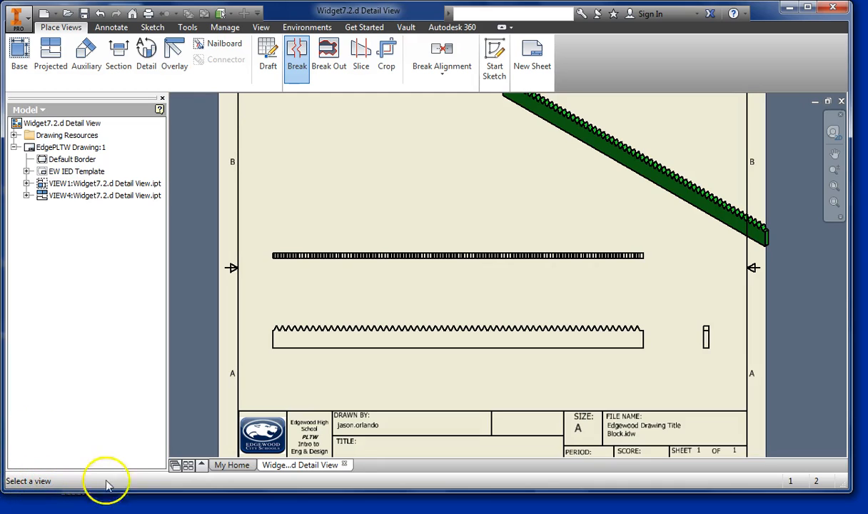
click(405, 317)
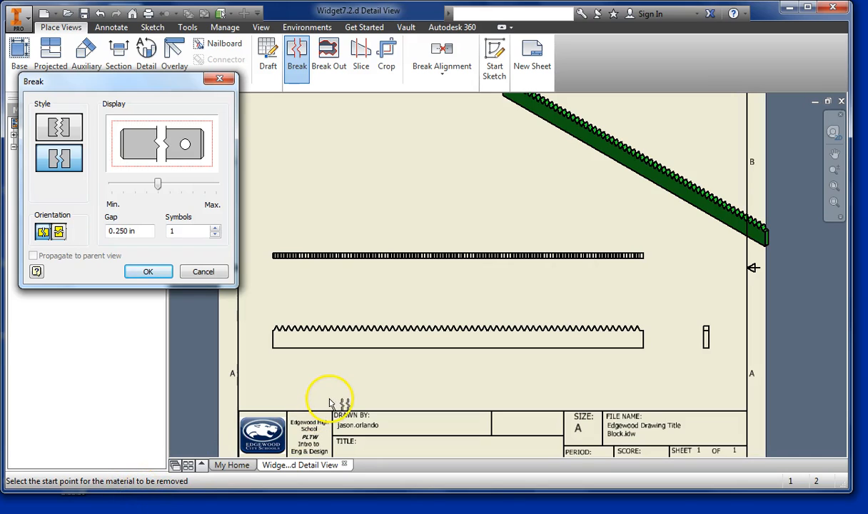
click(324, 338)
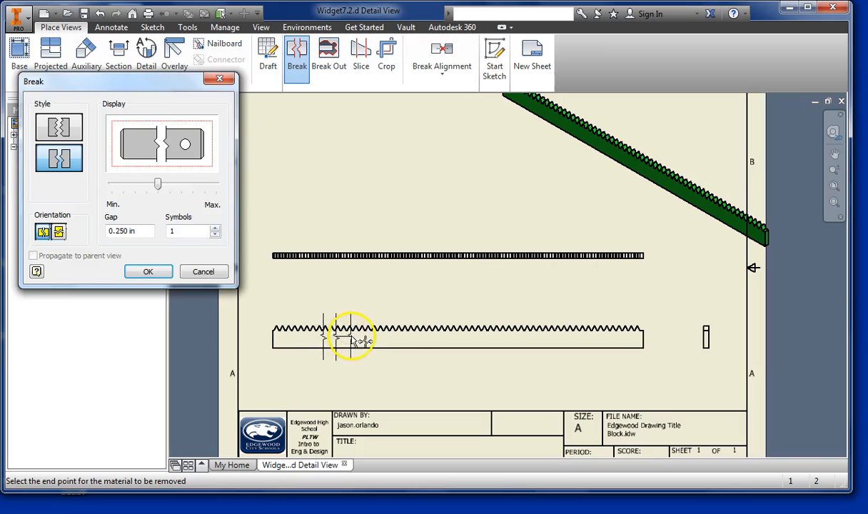
click(590, 339)
right_click(590, 327)
key(Escape)
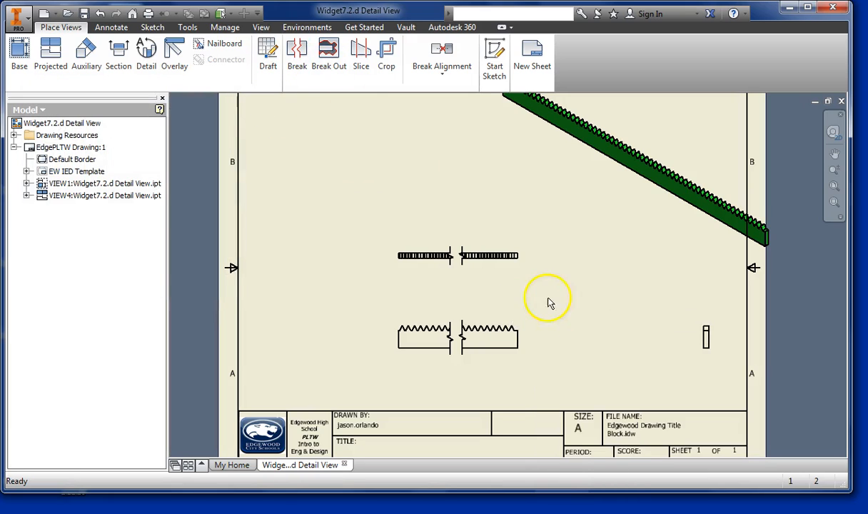
- Reposition the views within the border: front and top views closer to the side view, isometric view fully inside the sheet's upper-right area
mouse_move(506, 319)
mouse_down()
mouse_move(604, 315)
mouse_move(628, 327)
mouse_up()
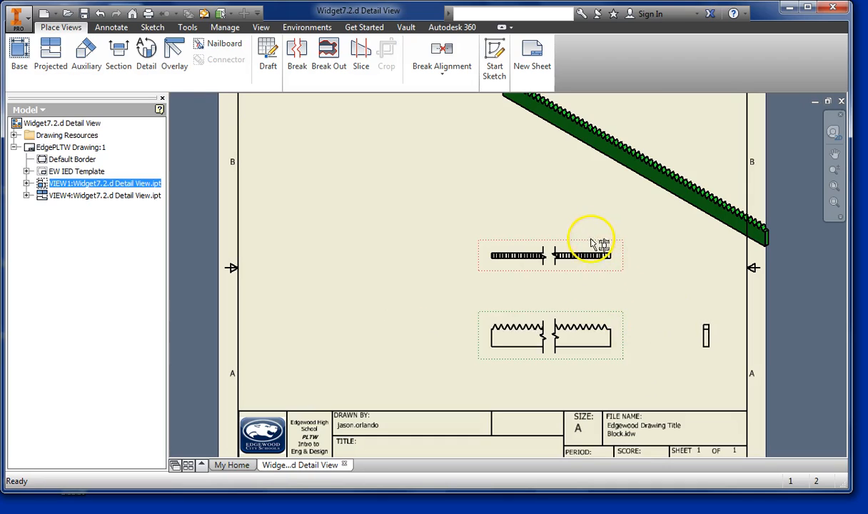
drag(589, 246, 596, 240)
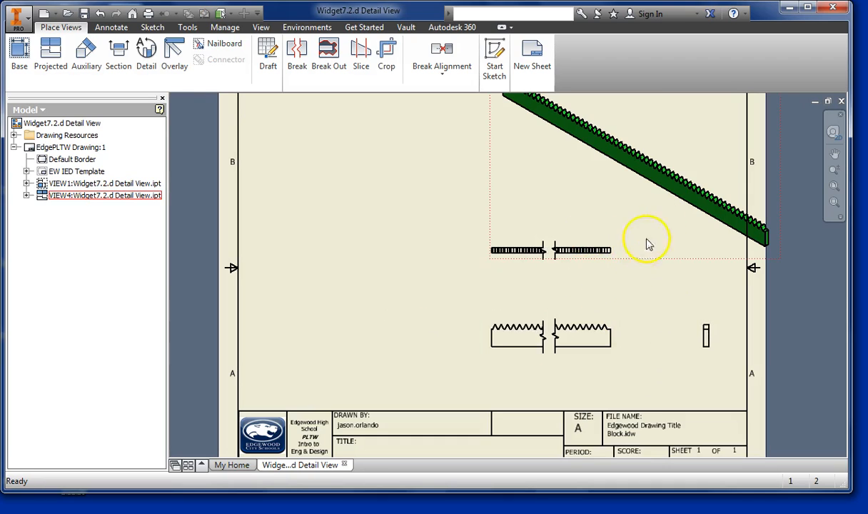
drag(651, 264, 627, 286)
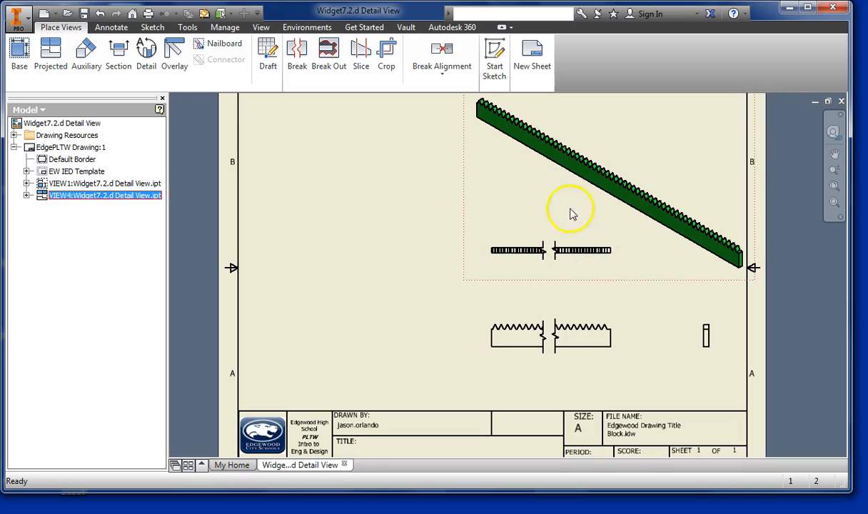
scroll(424, 206, down, 3)
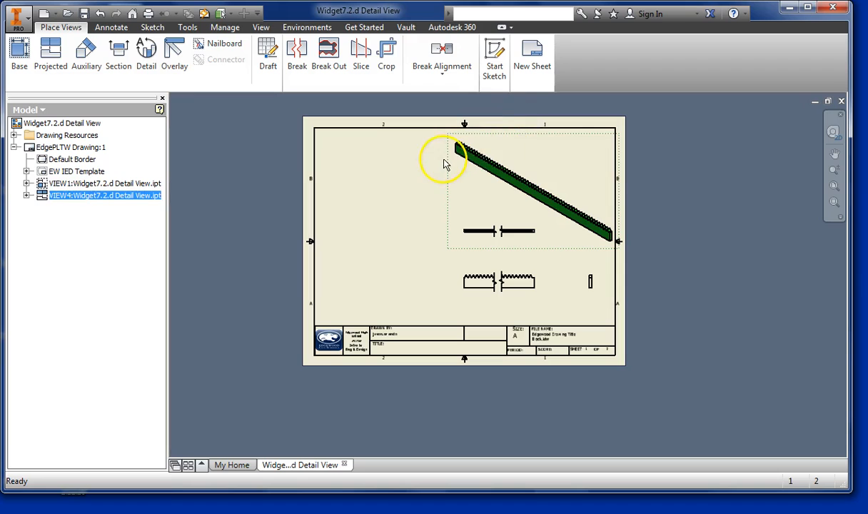
drag(449, 164, 447, 157)
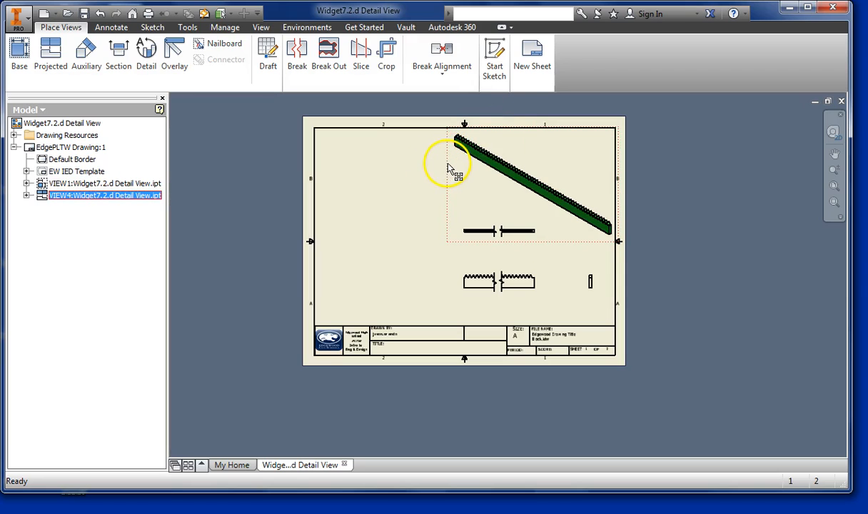
click(426, 188)
- Start a detail view of the broken front view, with a circular fence around two teeth, centred on a tooth root between the left end and the break
scroll(508, 261, up, 3)
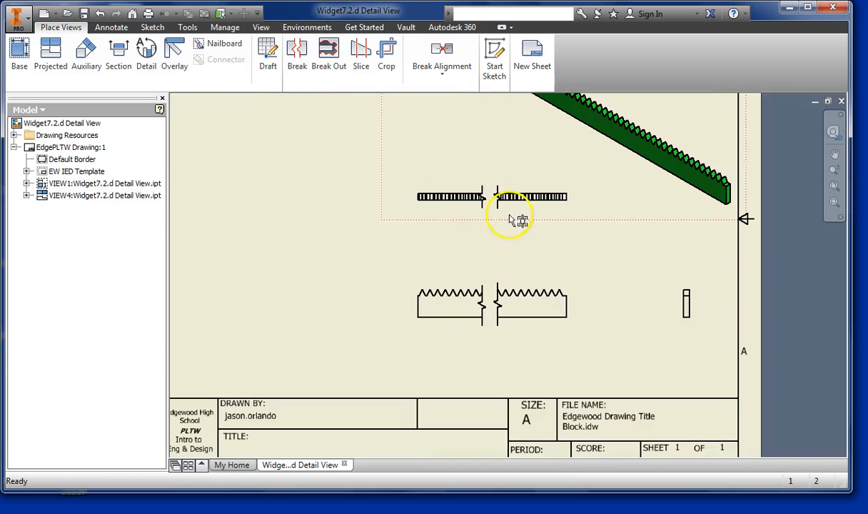
click(582, 304)
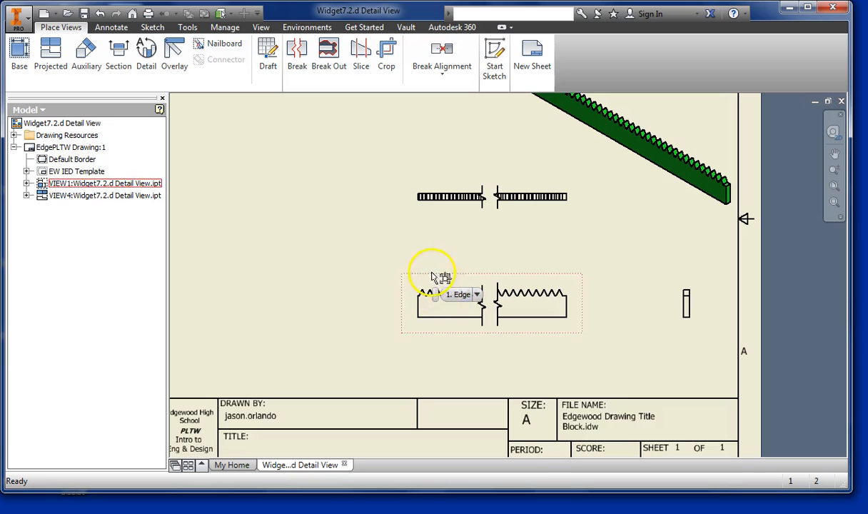
click(153, 57)
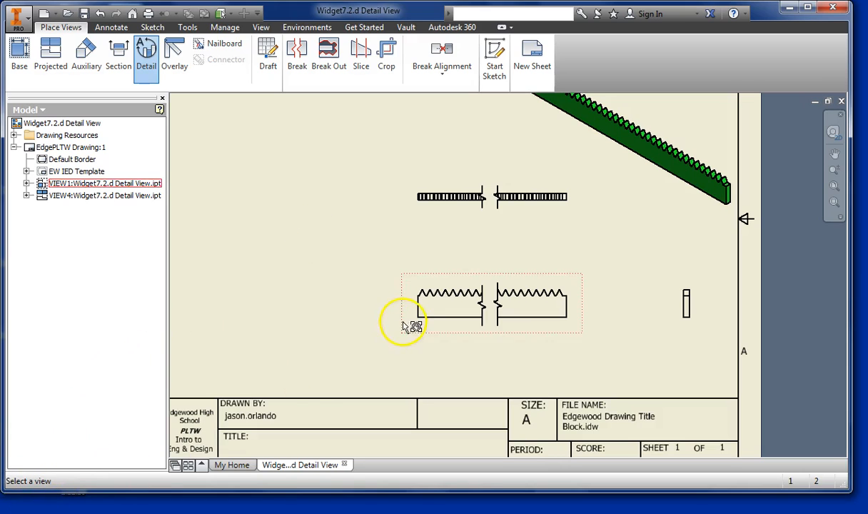
click(155, 77)
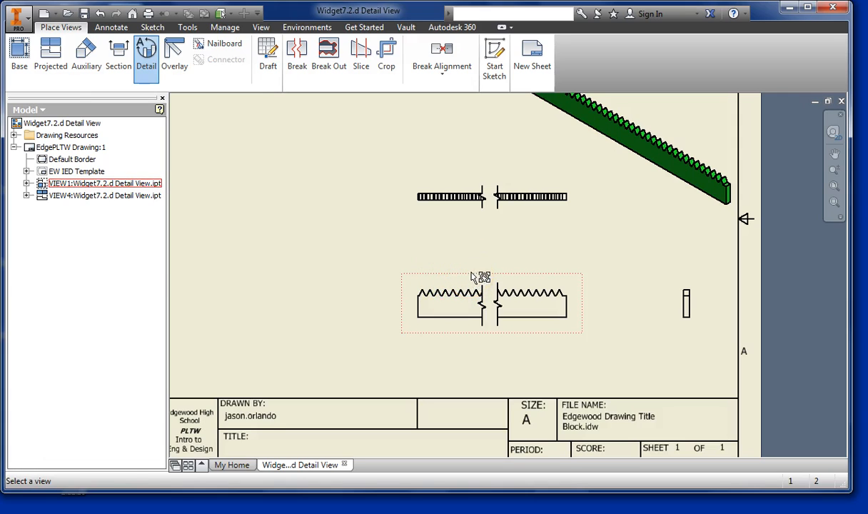
click(472, 277)
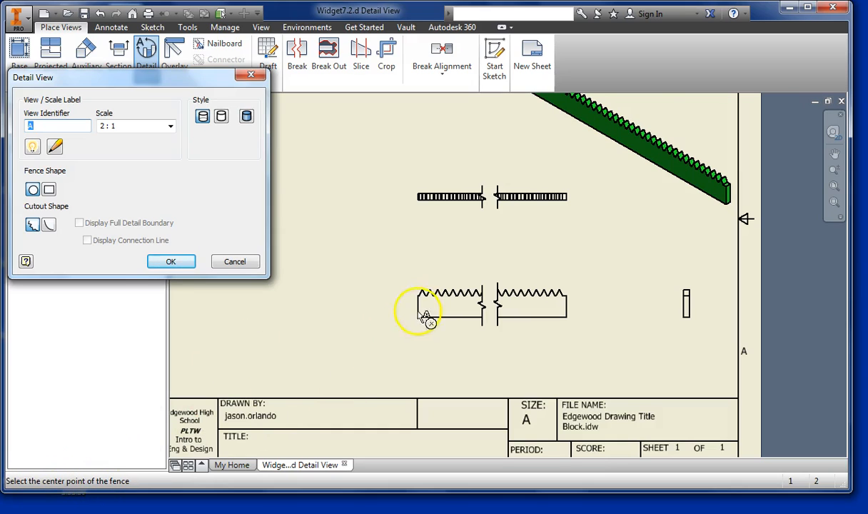
scroll(464, 306, up, 2)
scroll(458, 295, up, 4)
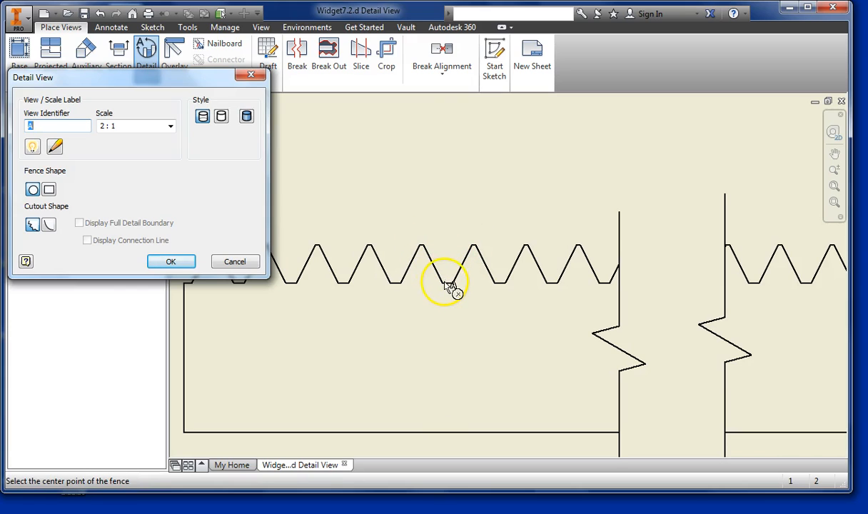
scroll(449, 285, up, 2)
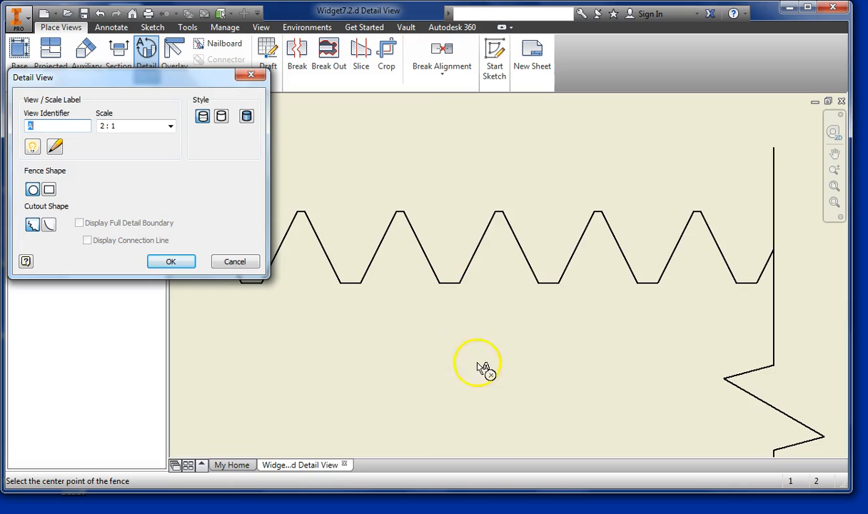
click(455, 289)
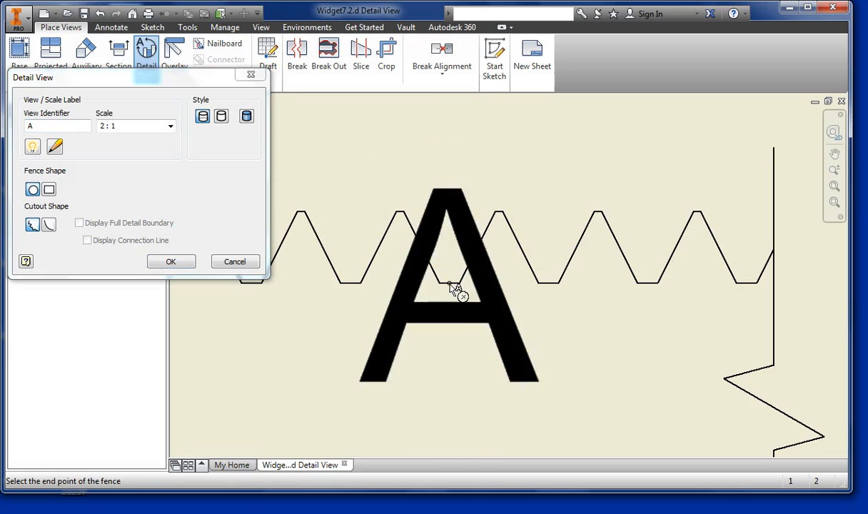
click(470, 335)
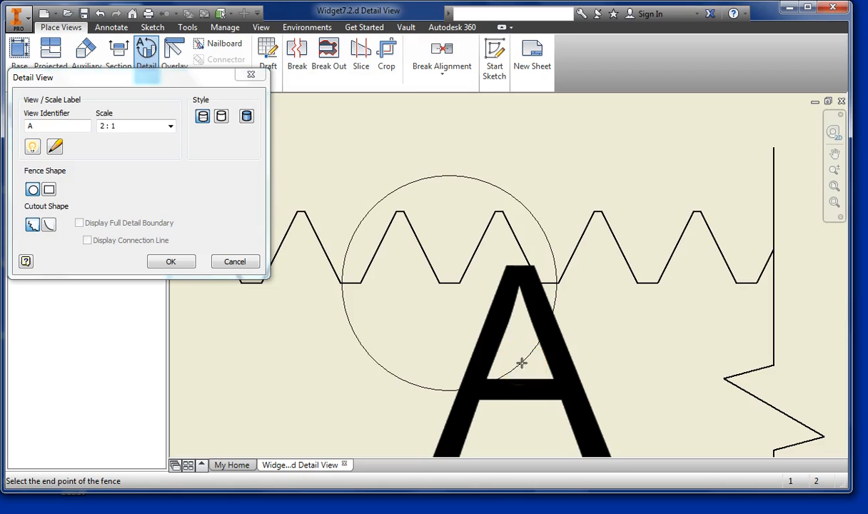
click(521, 363)
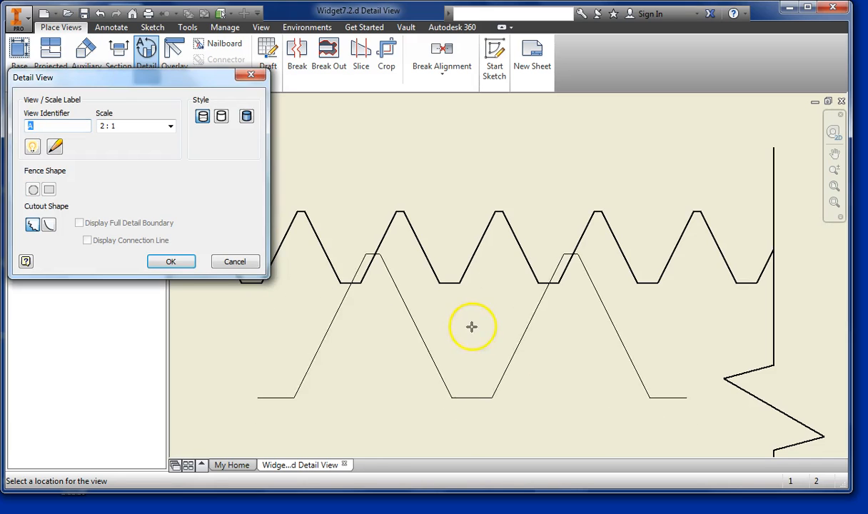
- Set the detail view's scale to 4:1 and place it in the empty area of the sheet left of the front and top views
scroll(415, 307, down, 1)
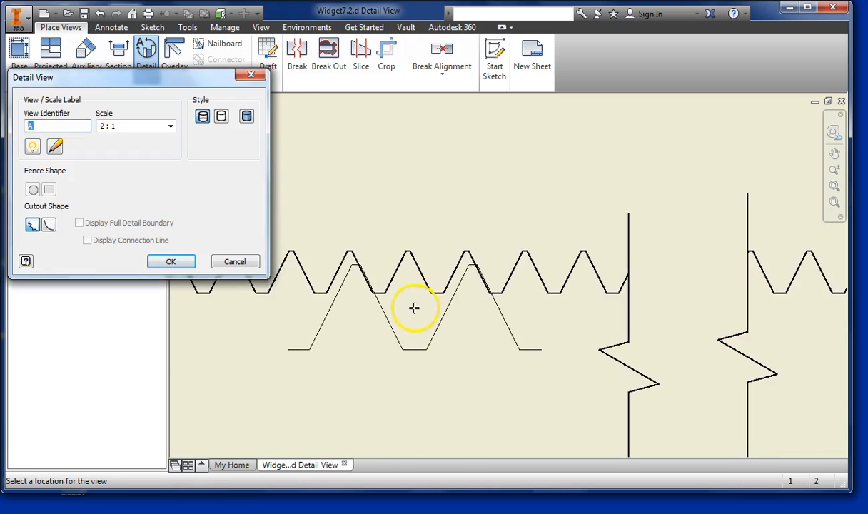
scroll(368, 294, down, 1)
scroll(370, 292, down, 1)
middle_drag(371, 293, 541, 309)
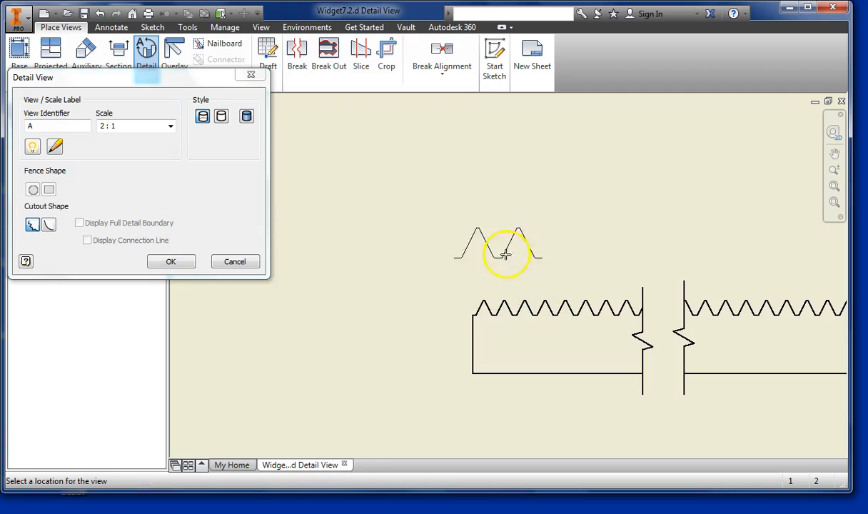
scroll(358, 277, down, 2)
middle_drag(358, 278, 563, 295)
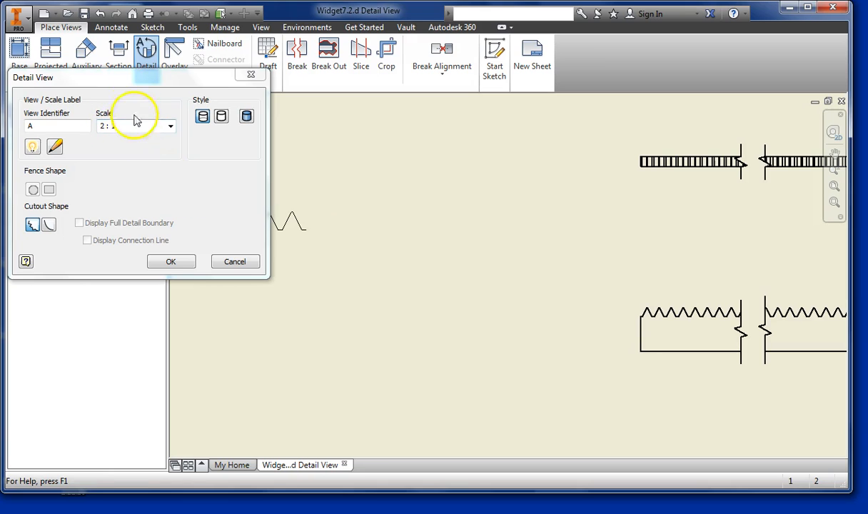
click(160, 126)
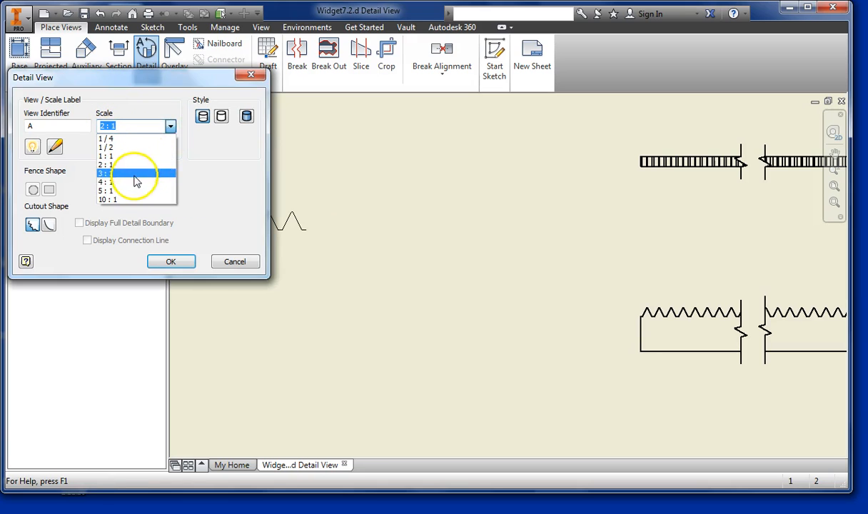
click(136, 179)
click(171, 126)
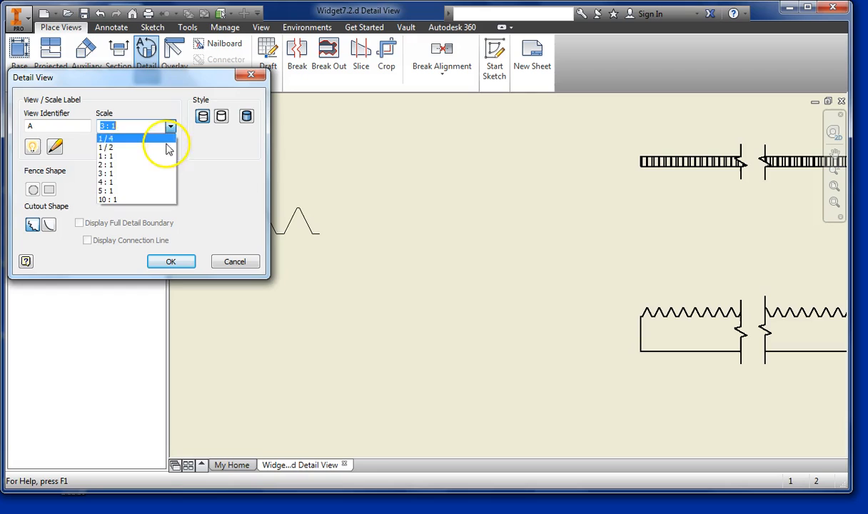
click(146, 184)
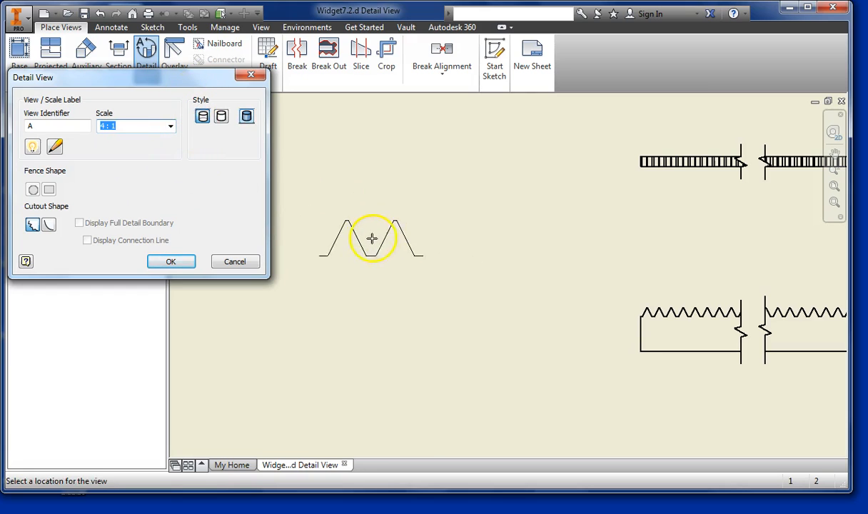
click(358, 236)
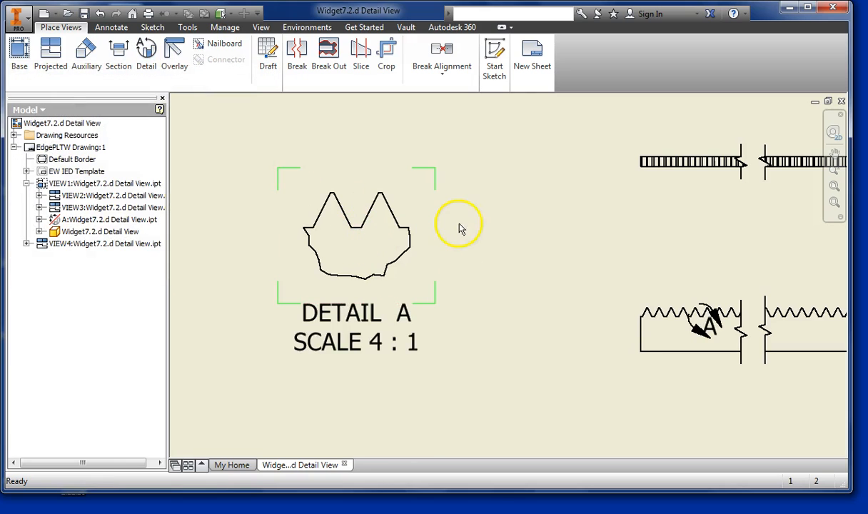
- Dimension the broken front view's overall length between its two end edges, placing the dimension above the teeth
scroll(479, 228, down, 2)
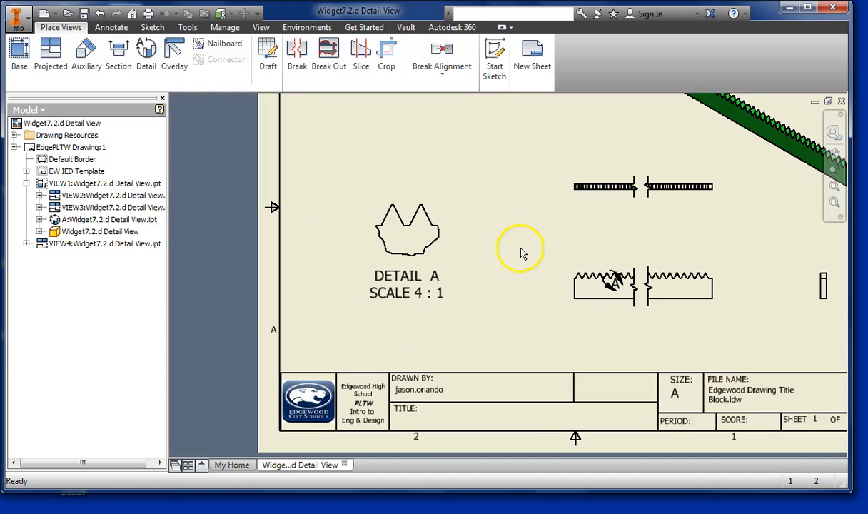
middle_drag(536, 244, 488, 252)
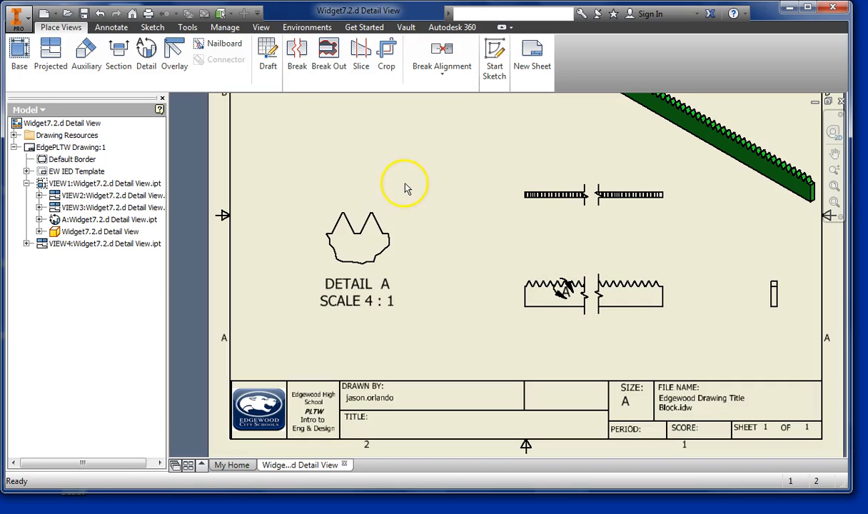
mouse_move(421, 164)
mouse_down()
mouse_move(359, 202)
mouse_move(402, 207)
mouse_up()
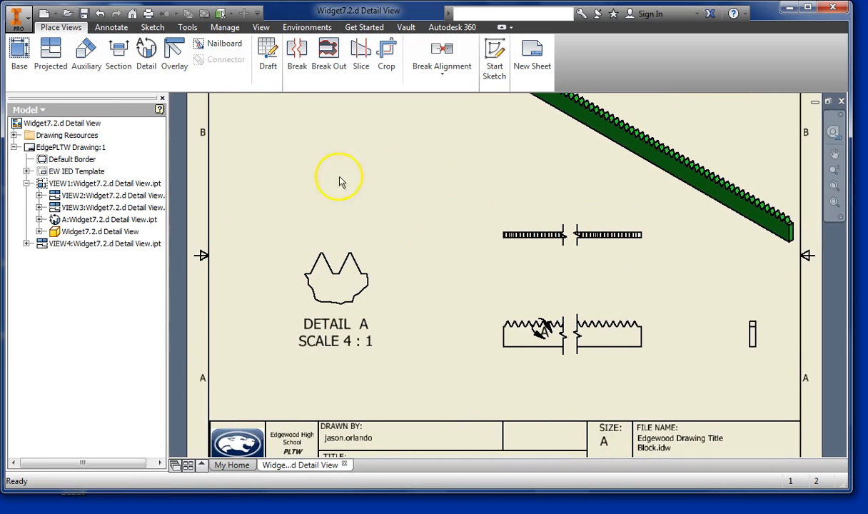
click(112, 28)
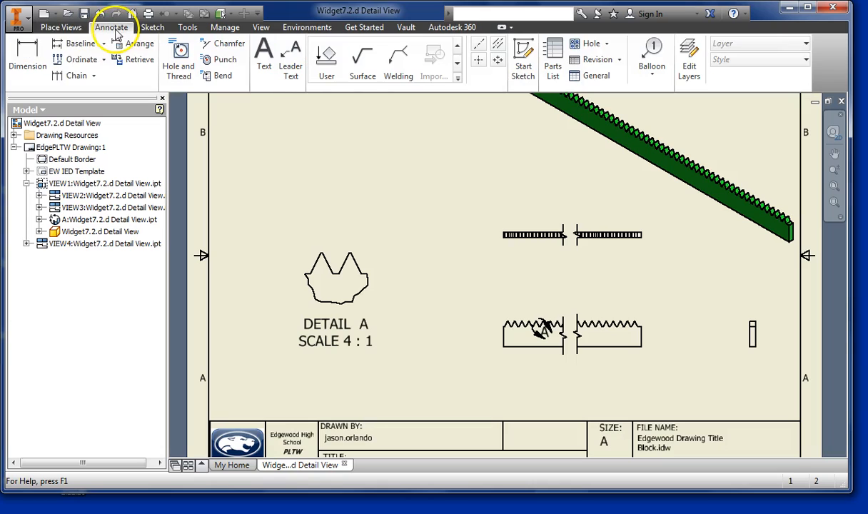
click(36, 65)
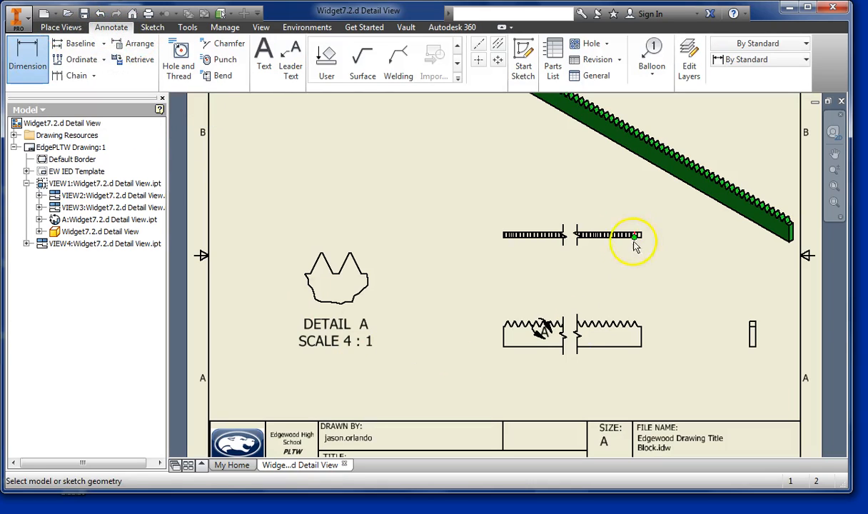
click(504, 343)
click(641, 339)
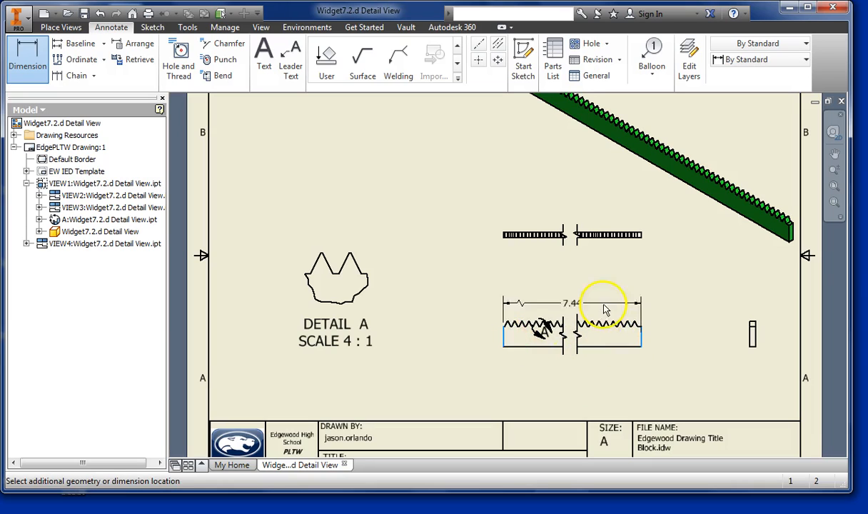
click(585, 291)
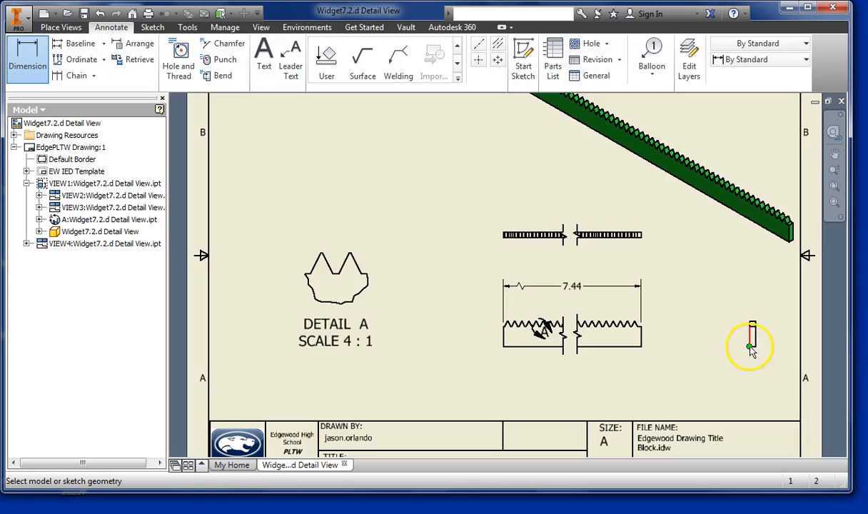
- Dimension the side view's base height and overall height to its left, and its thickness above it
scroll(750, 350, up, 3)
click(753, 347)
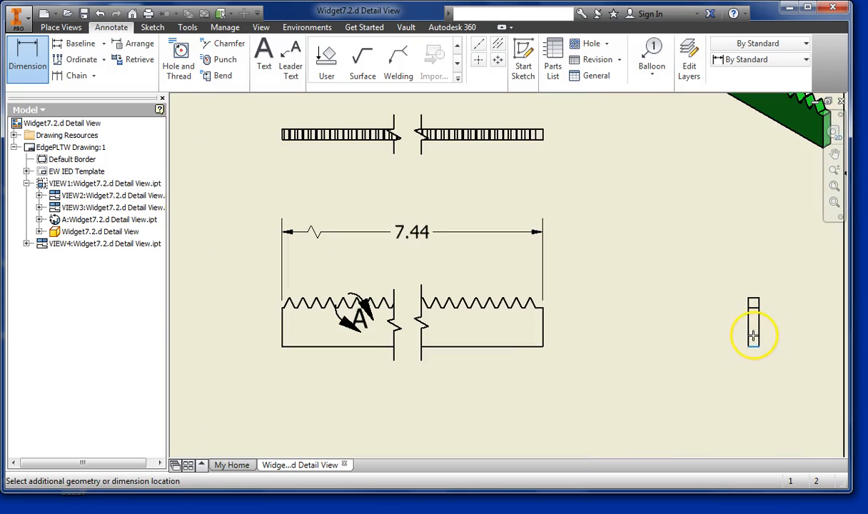
click(730, 323)
click(755, 346)
click(751, 303)
click(684, 300)
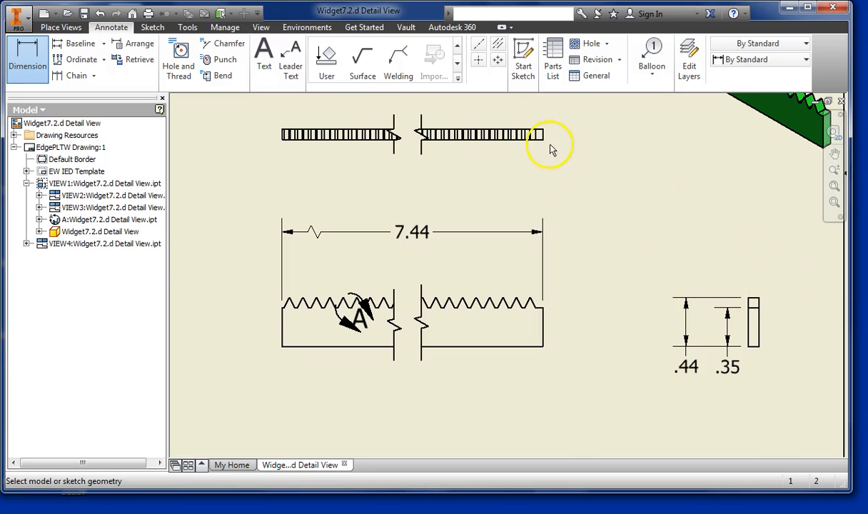
click(754, 304)
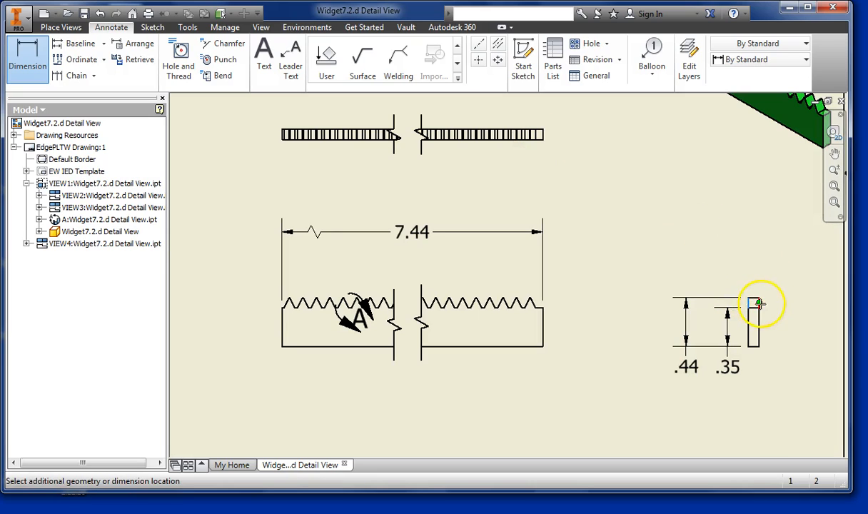
click(711, 252)
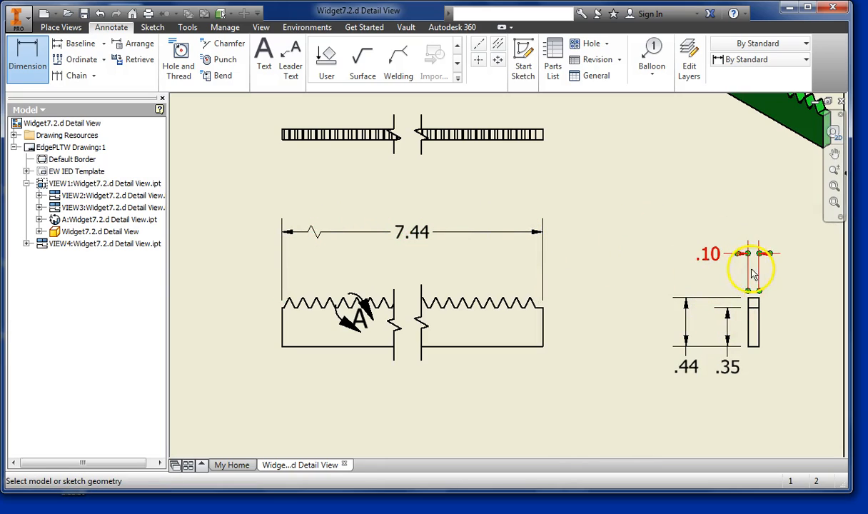
- Dimension the vertical height of the left tooth's inner flank in Detail A, placing it over the right tooth, and end the dimension command
scroll(341, 212, down, 4)
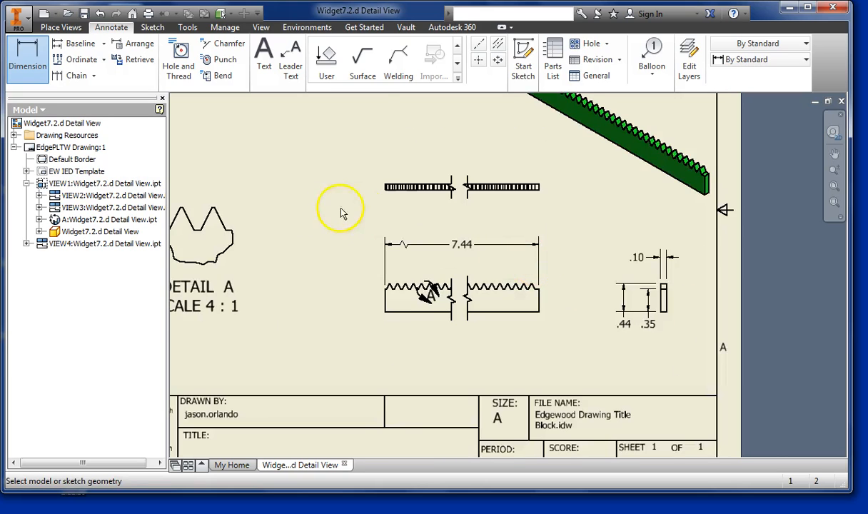
scroll(475, 252, up, 4)
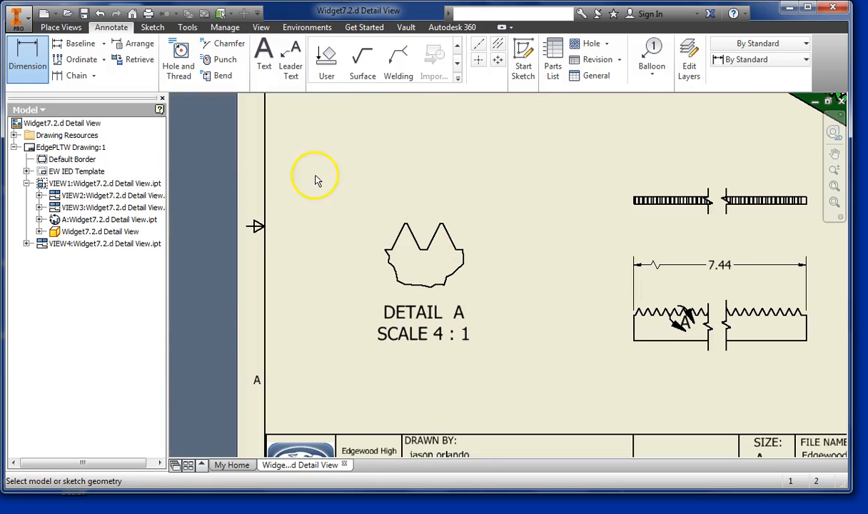
scroll(401, 217, up, 3)
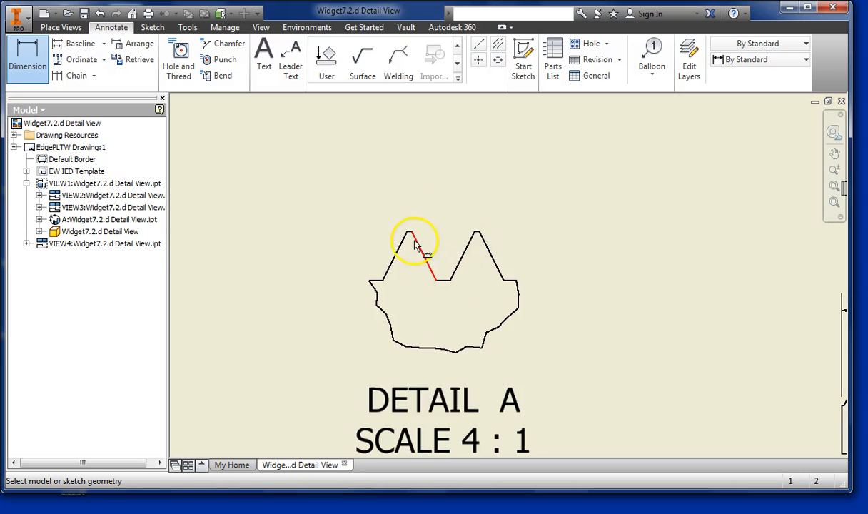
click(418, 244)
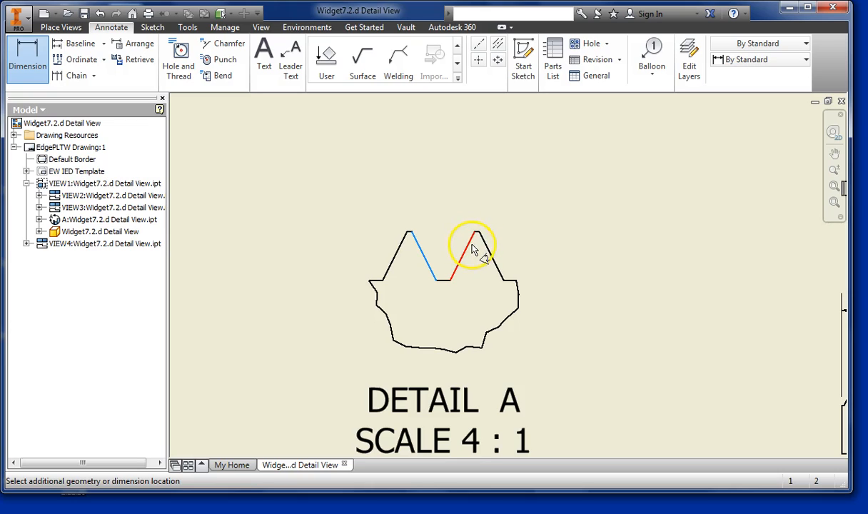
click(473, 250)
right_click(431, 173)
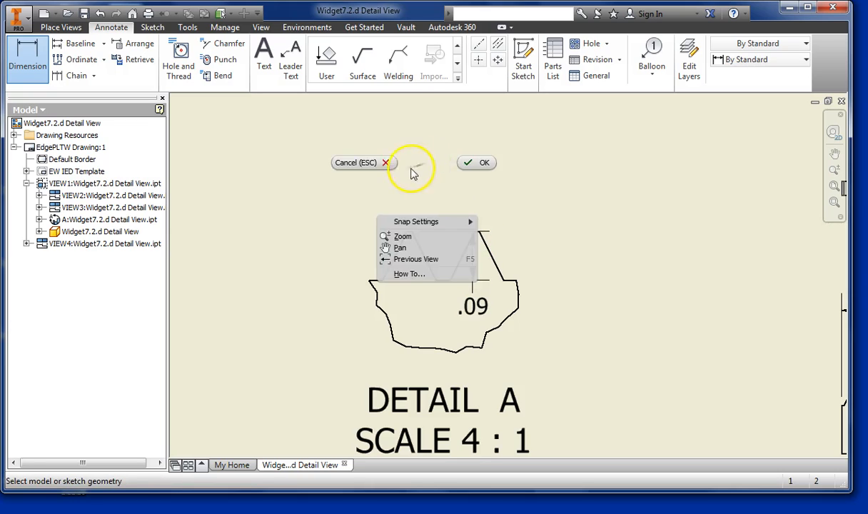
click(386, 165)
- Dimension the angle between the facing flanks of the two teeth in Detail A, placing it above the teeth
click(27, 57)
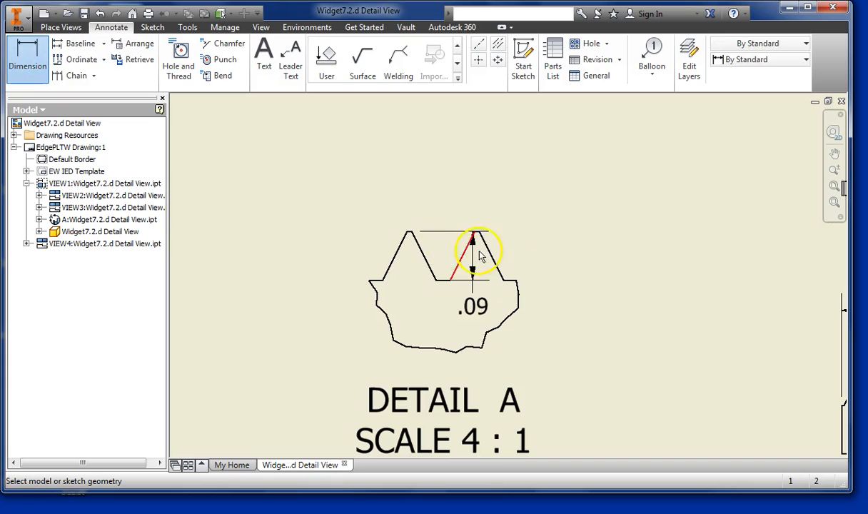
click(418, 249)
click(463, 249)
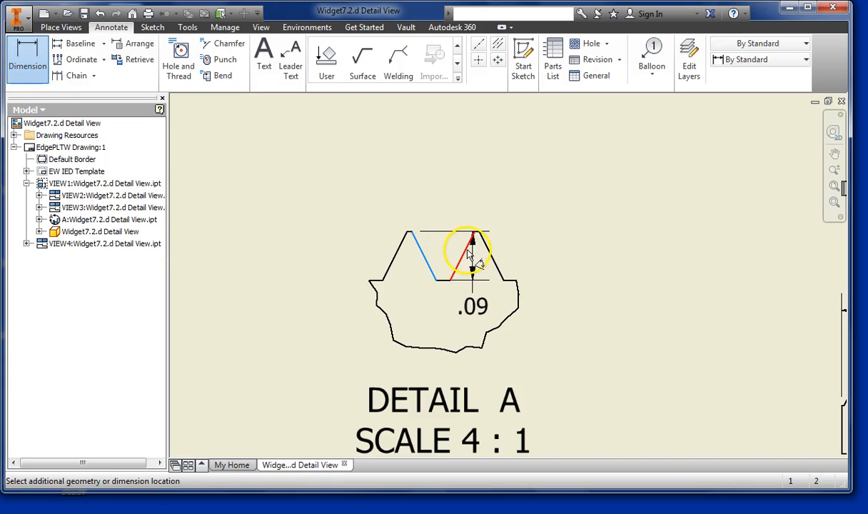
scroll(455, 139, up, 2)
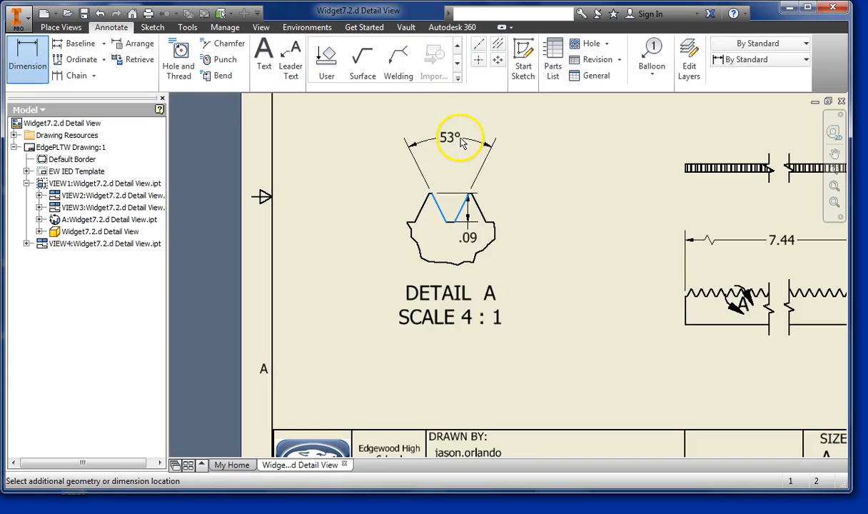
click(457, 123)
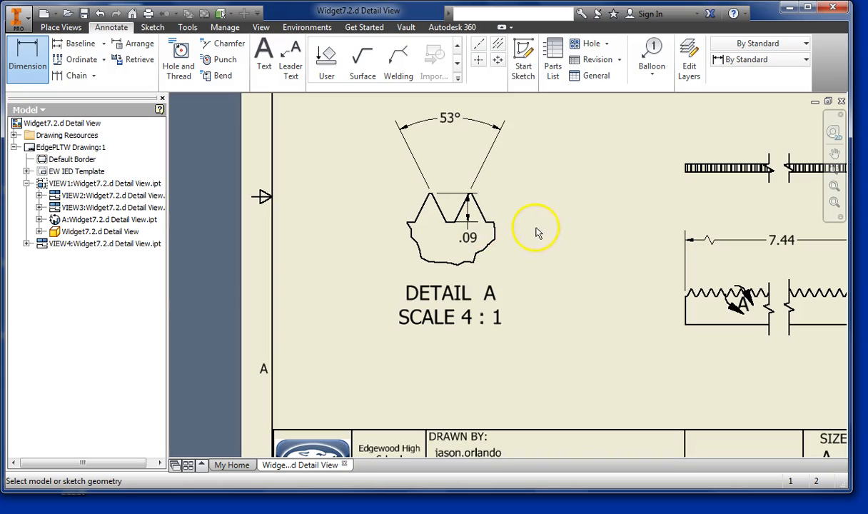
- Dimension the horizontal distance from the valley's left corner to the right tooth's outer base corner, placing it below the detail, and end dimensioning
click(445, 224)
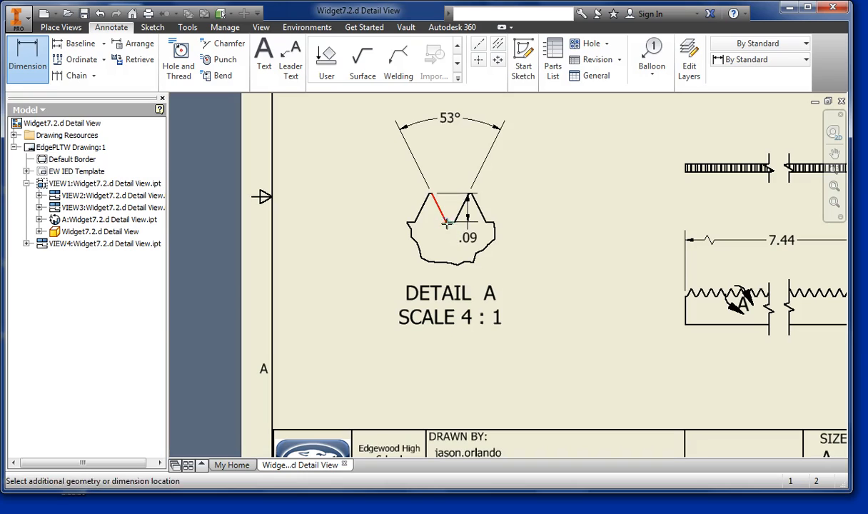
click(487, 225)
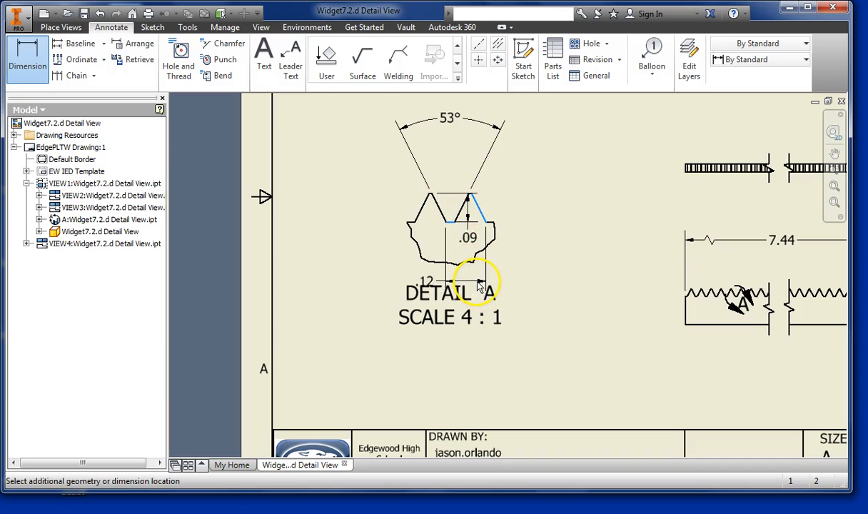
click(479, 284)
right_click(529, 243)
click(574, 243)
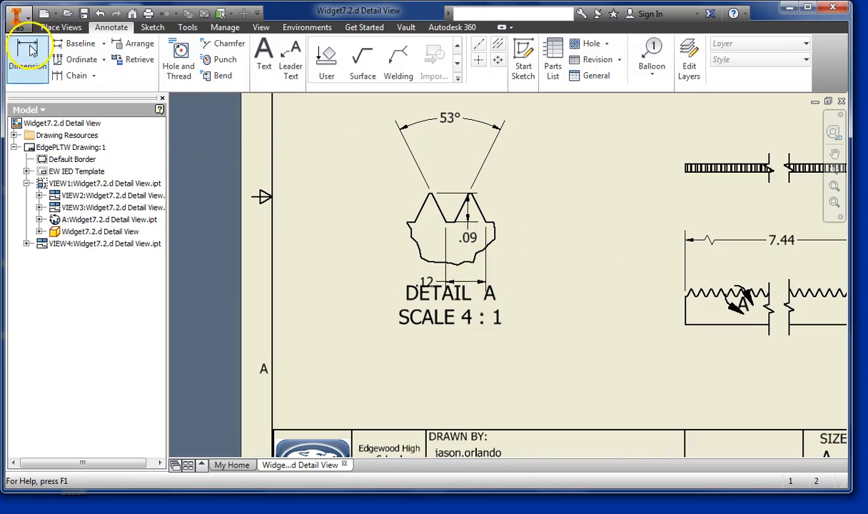
- Delete the tooth-height dimension from Detail A and move the detail's label down and left, clear of the horizontal dimension
drag(469, 241, 537, 241)
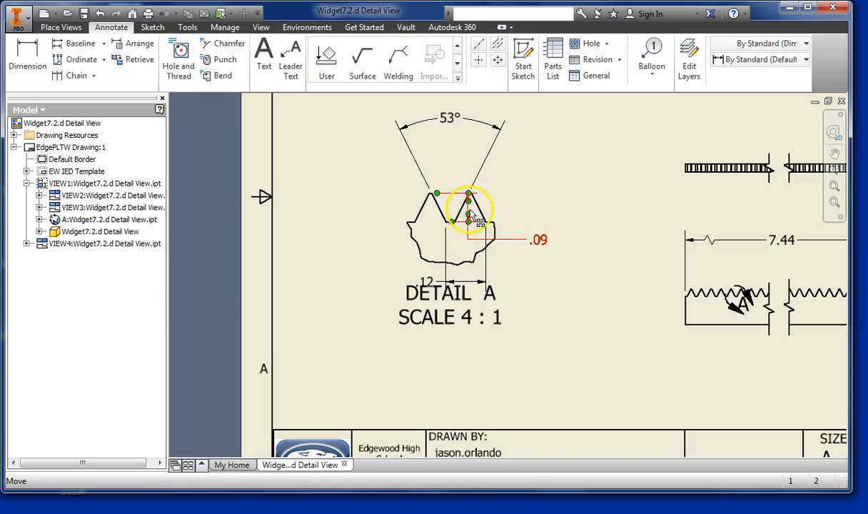
click(506, 219)
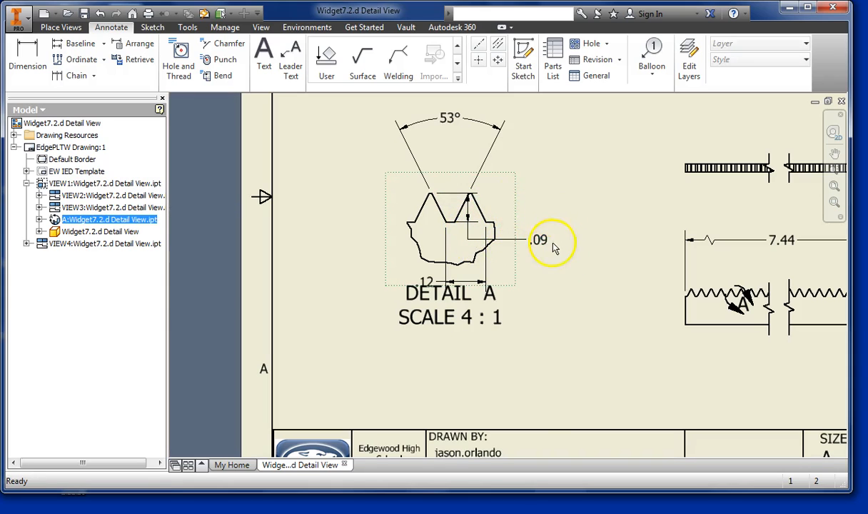
right_click(543, 241)
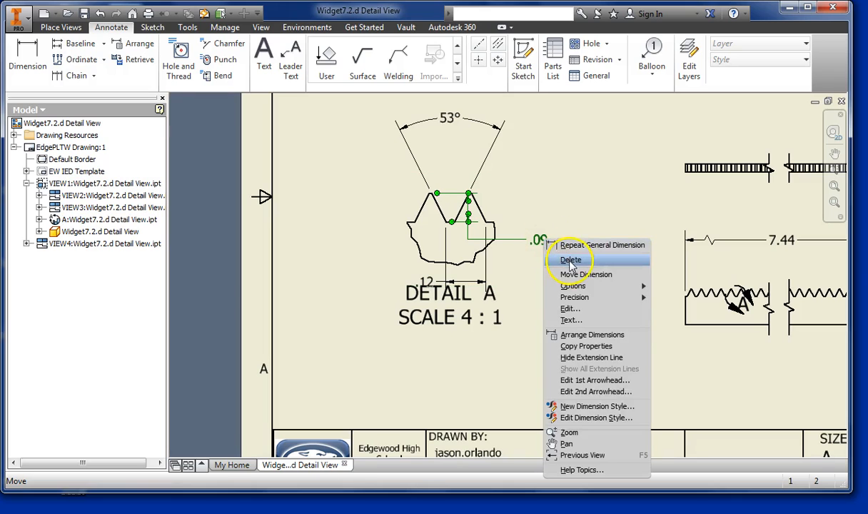
click(571, 255)
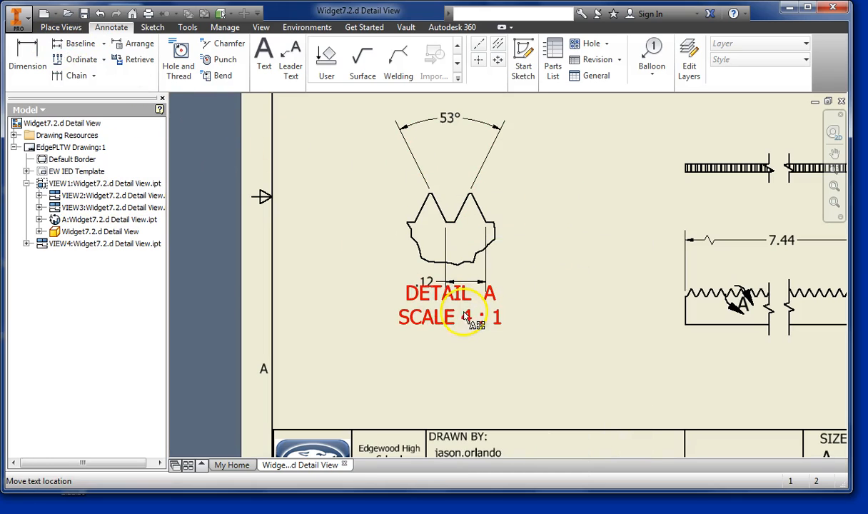
drag(448, 323, 384, 342)
- Dimension the vertical height from the valley to the right tooth's tip, placing it right of Detail A, and end the dimension command
click(27, 61)
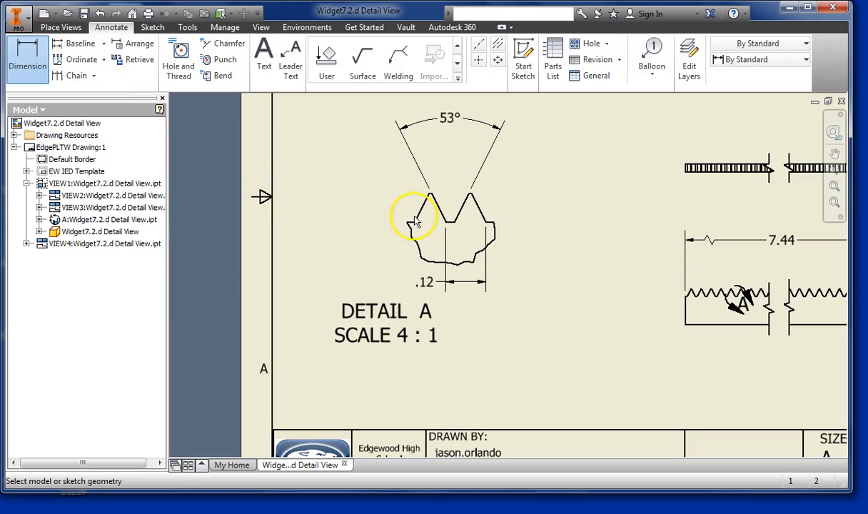
click(453, 223)
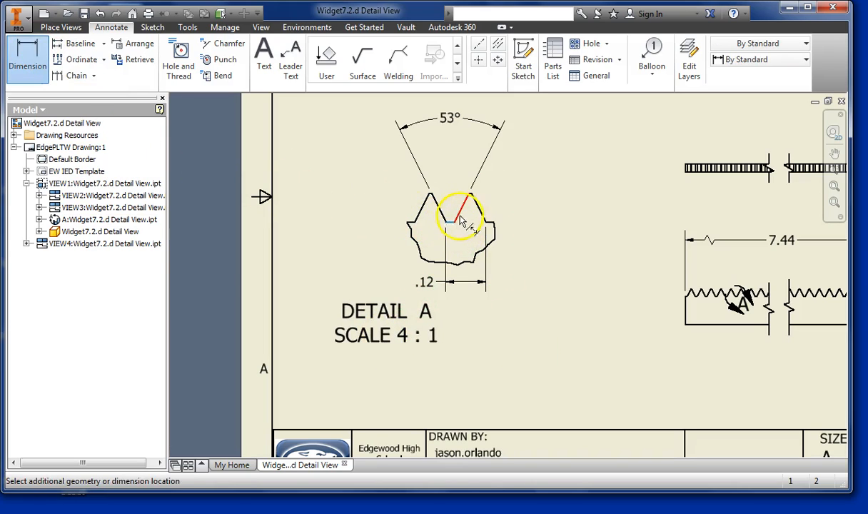
click(472, 194)
click(534, 206)
right_click(582, 265)
click(640, 271)
- Start a text note in the empty area above Detail A, with blue text and a size of 0.240 in
key(Home)
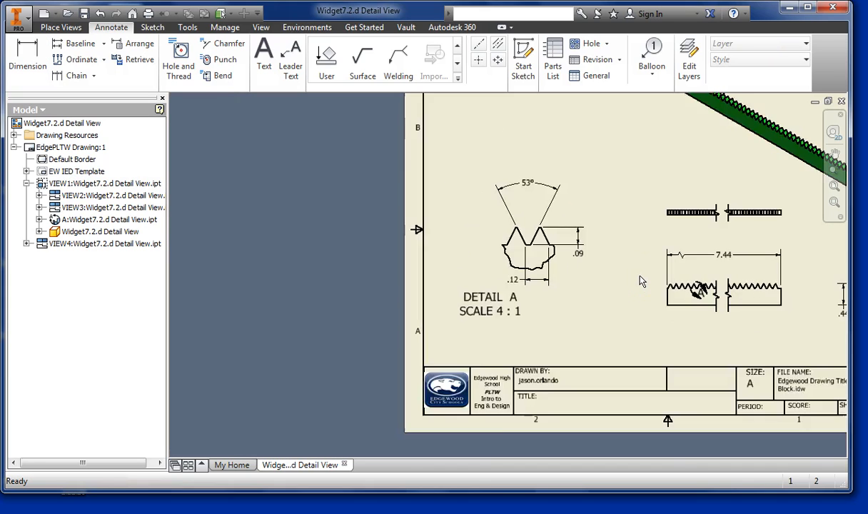
scroll(504, 306, up, 3)
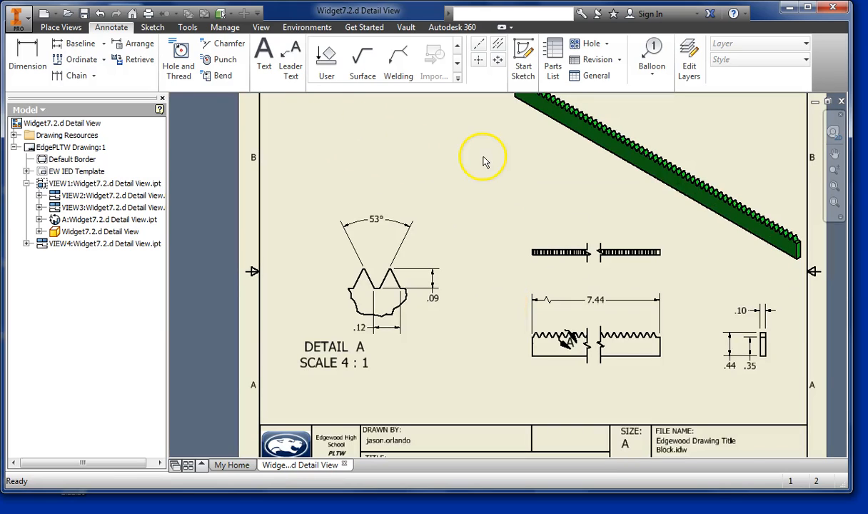
click(264, 57)
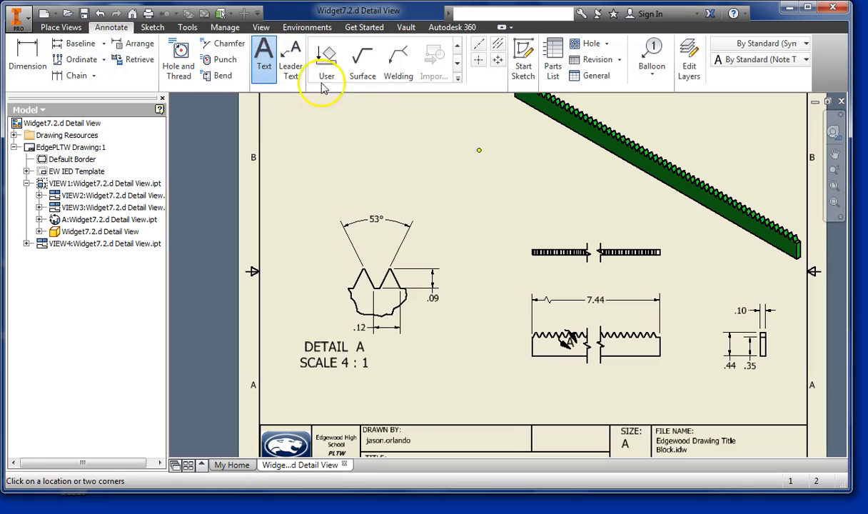
click(476, 152)
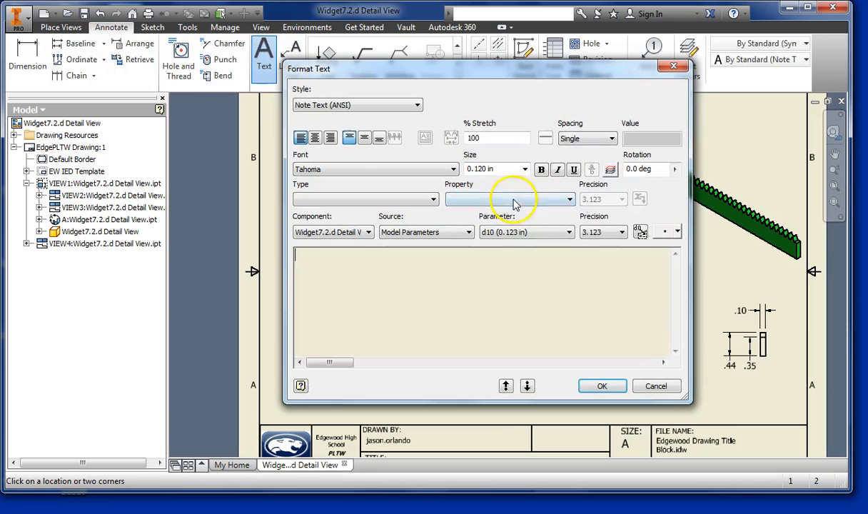
click(610, 171)
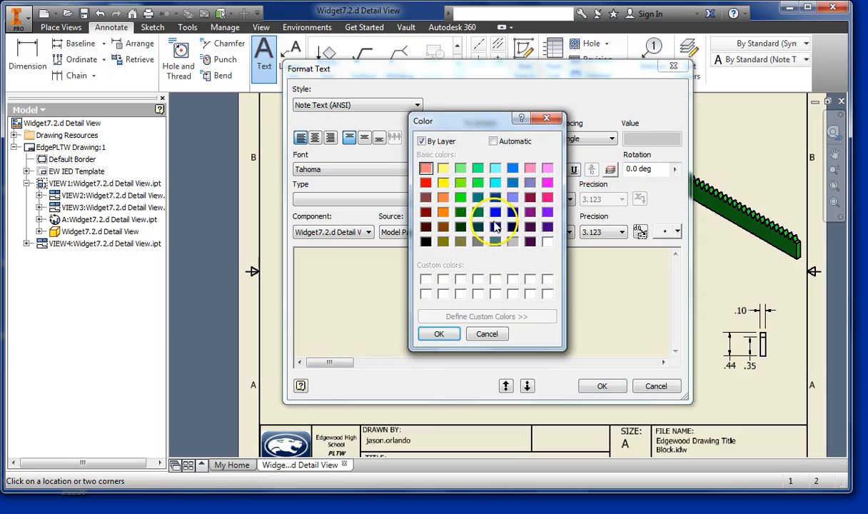
click(496, 212)
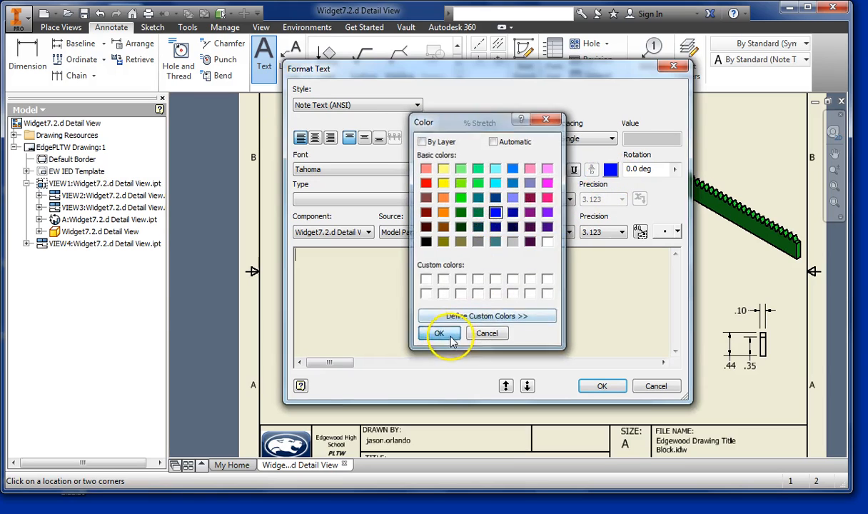
click(439, 334)
click(524, 170)
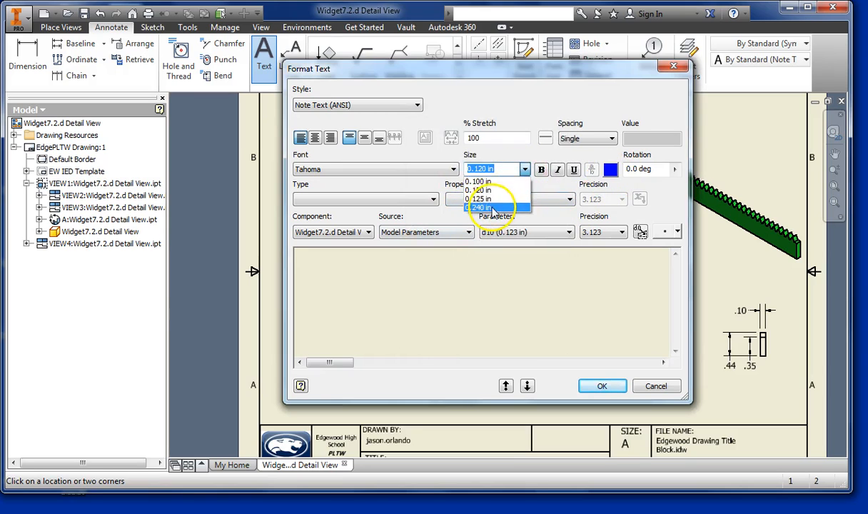
click(485, 207)
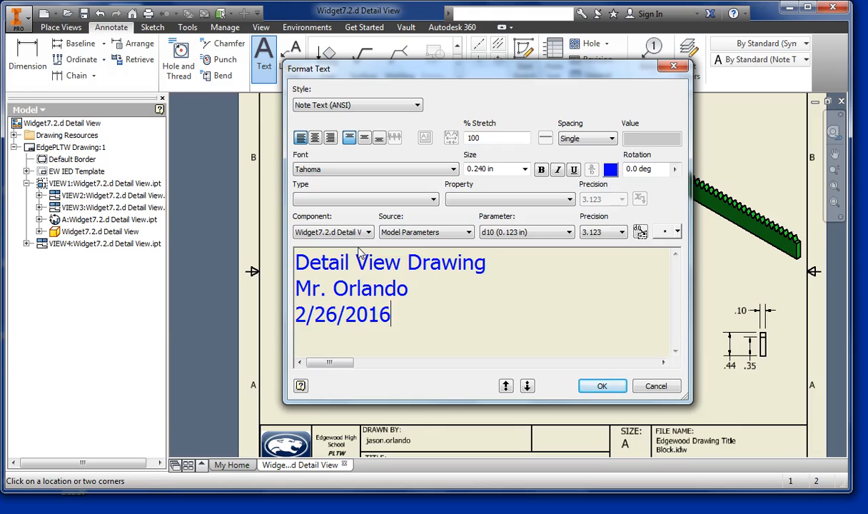
- Fill the note with "Detail View Drawing", the author's name and the date 2/26/2016 on three lines, place it and end the text command
click(602, 385)
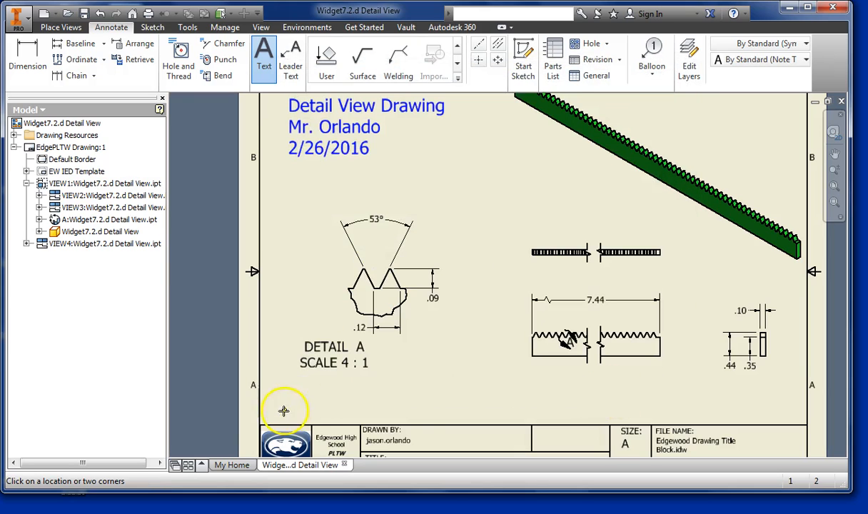
middle_drag(467, 381, 454, 341)
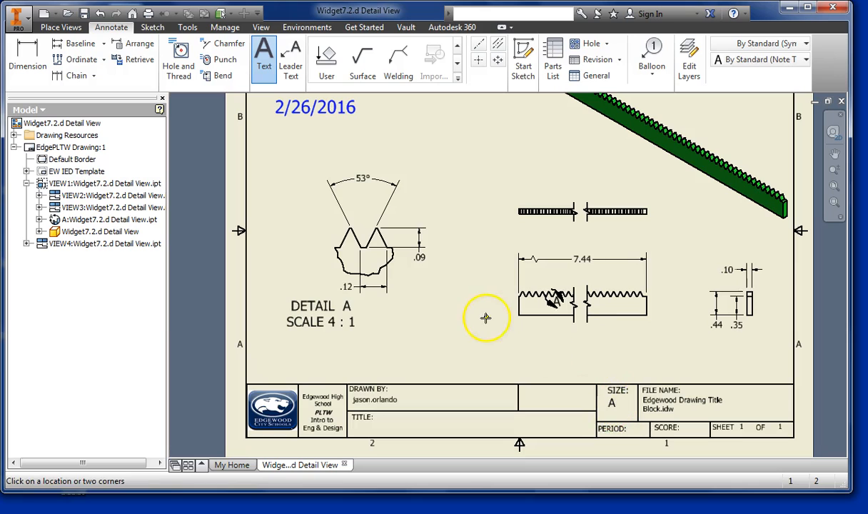
right_click(322, 138)
key(Escape)
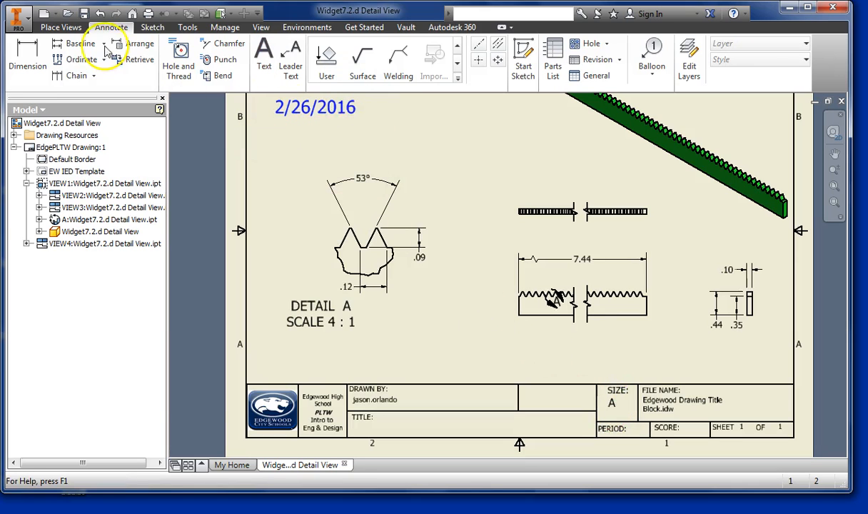
- Replace the author in the drawing's iProperties summary with the author's title and surname
click(27, 23)
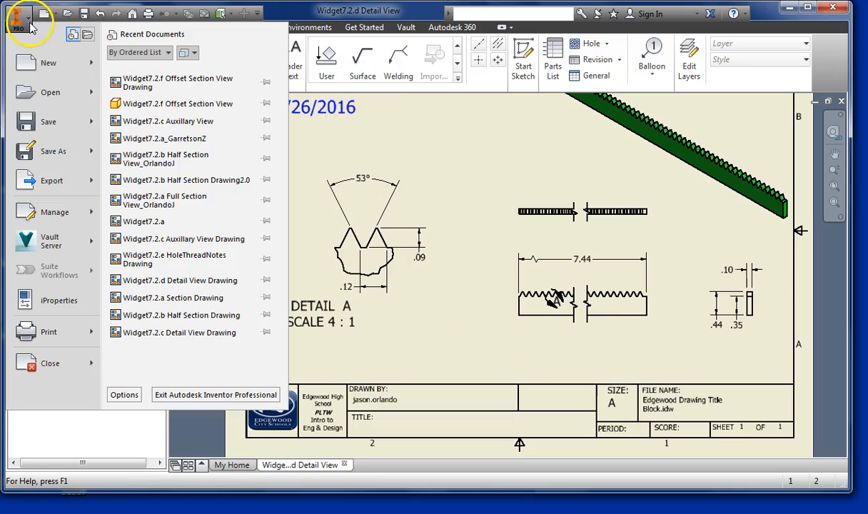
click(50, 298)
click(355, 88)
click(430, 143)
drag(431, 143, 349, 135)
text(Mr. Orlando)
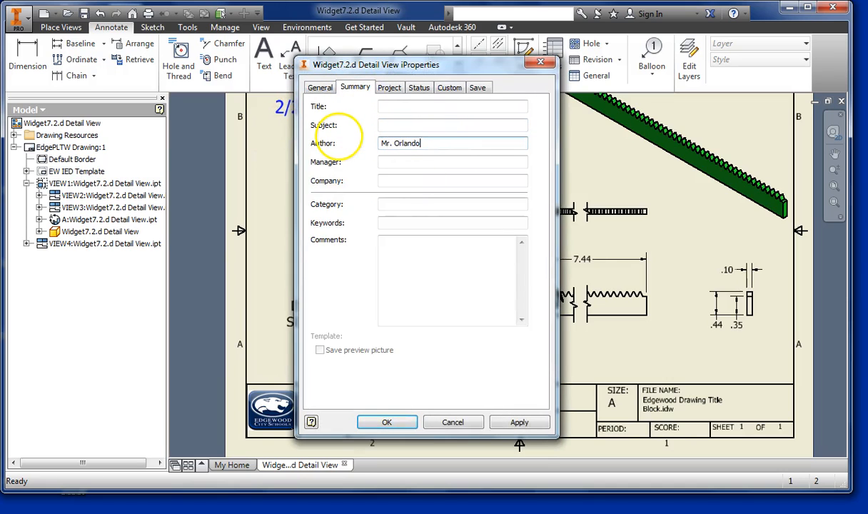
- Set the title in the iProperties summary to "Detail View Drawing" and apply the changes to the title block
click(387, 107)
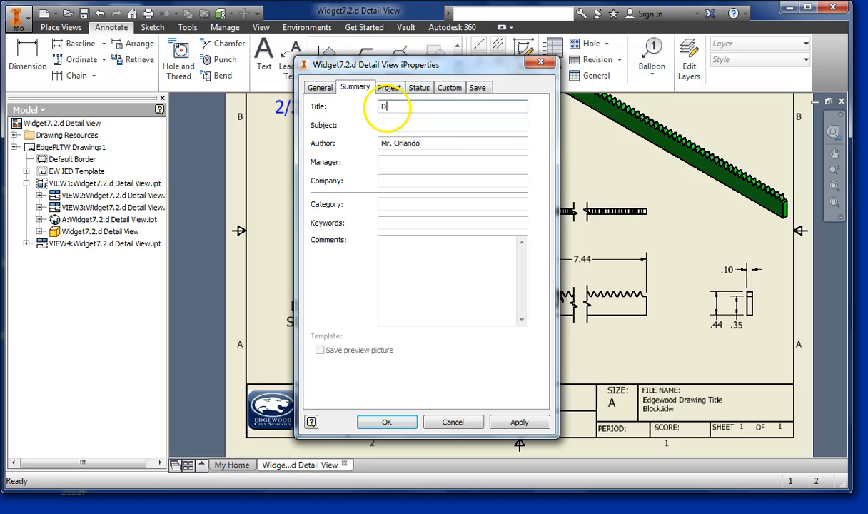
text(Tit)
key(BackSpace)
key(BackSpace)
key(BackSpace)
key(BackSpace)
key(BackSpace)
key(BackSpace)
key(BackSpace)
key(BackSpace)
text(Detail View Drawing)
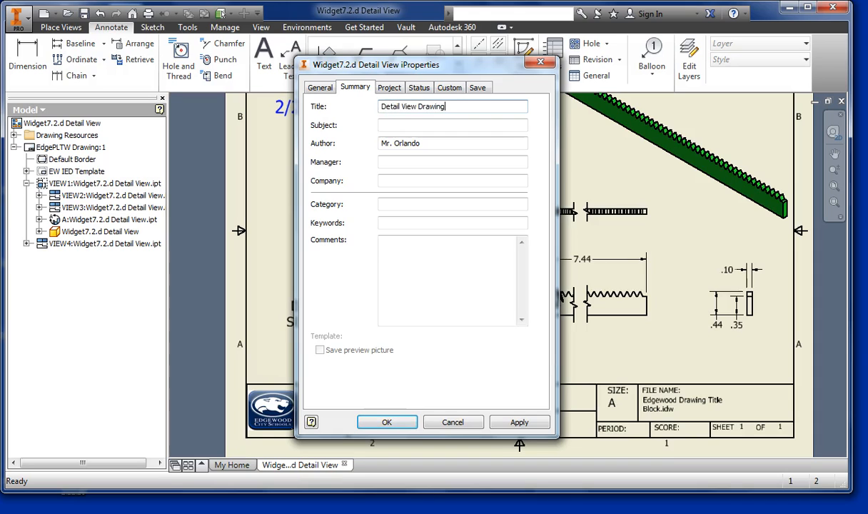
click(511, 424)
click(386, 422)
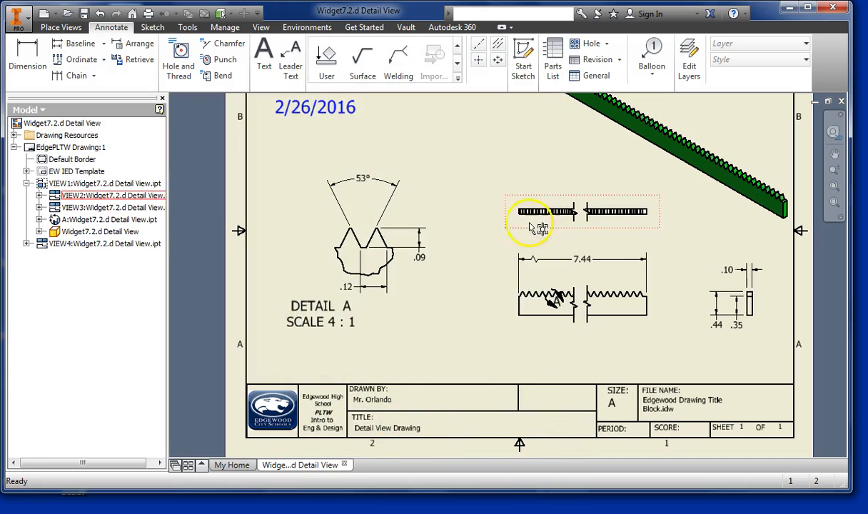
- Start saving a copy of the drawing in the Inventor Files folder and open its file type choices
scroll(537, 213, down, 3)
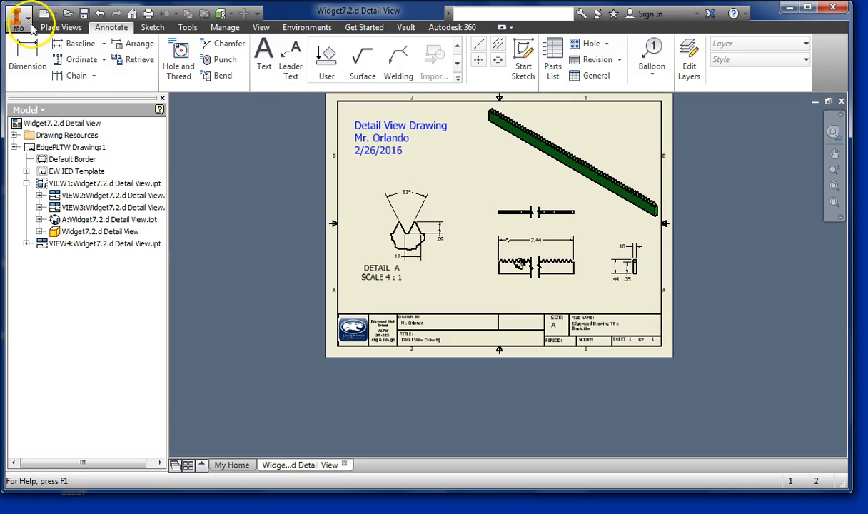
click(27, 23)
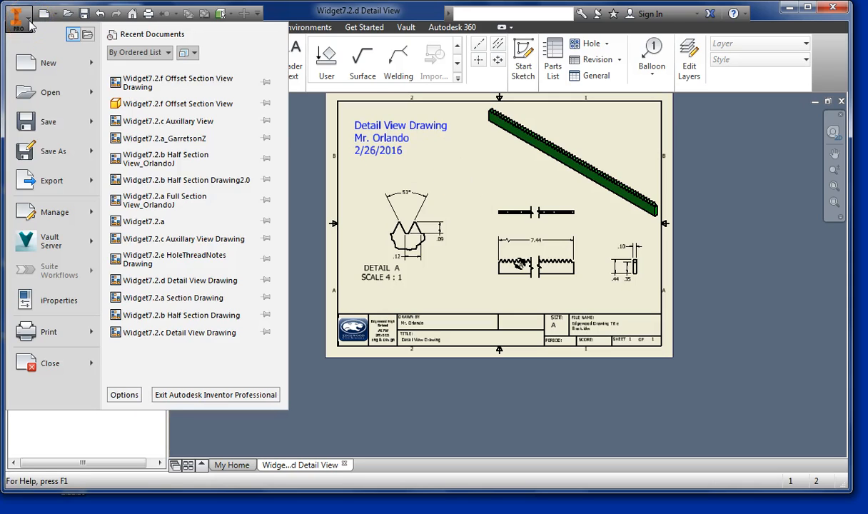
mouse_move(25, 149)
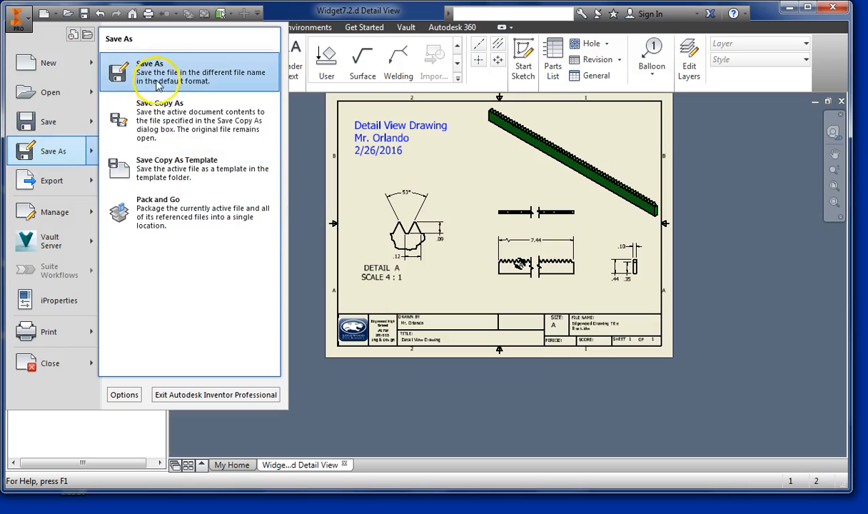
click(180, 130)
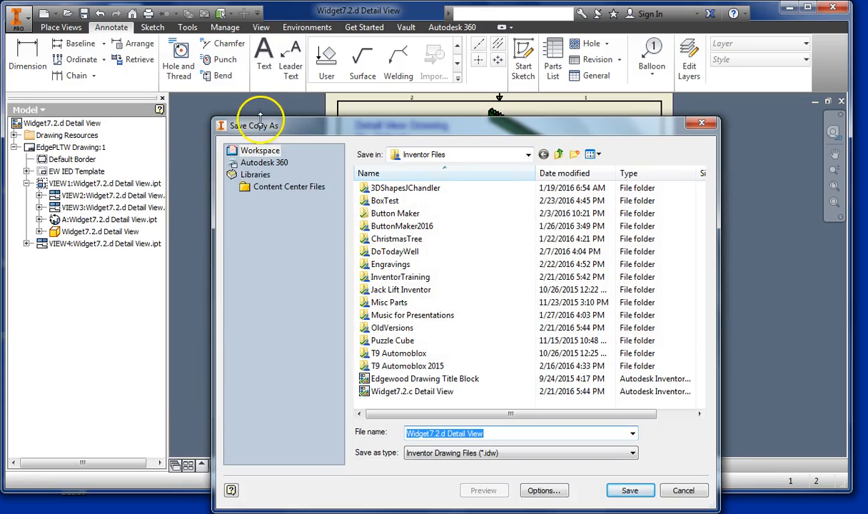
drag(275, 121, 253, 82)
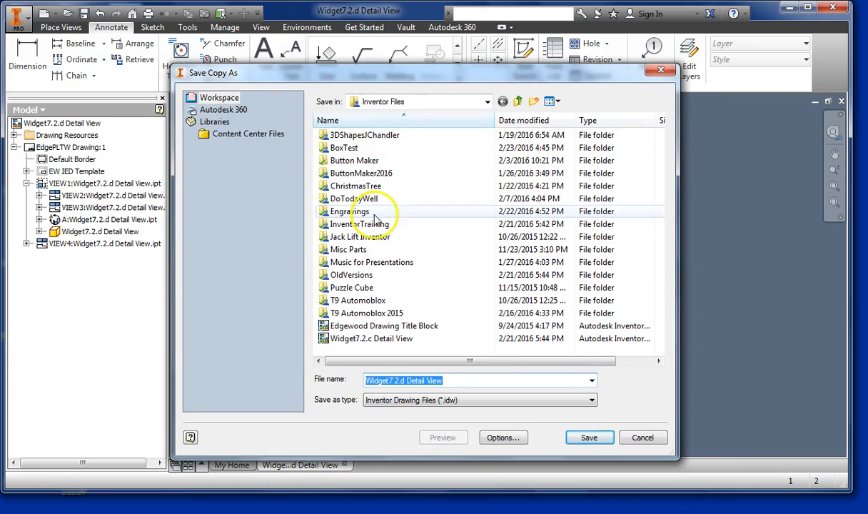
click(488, 103)
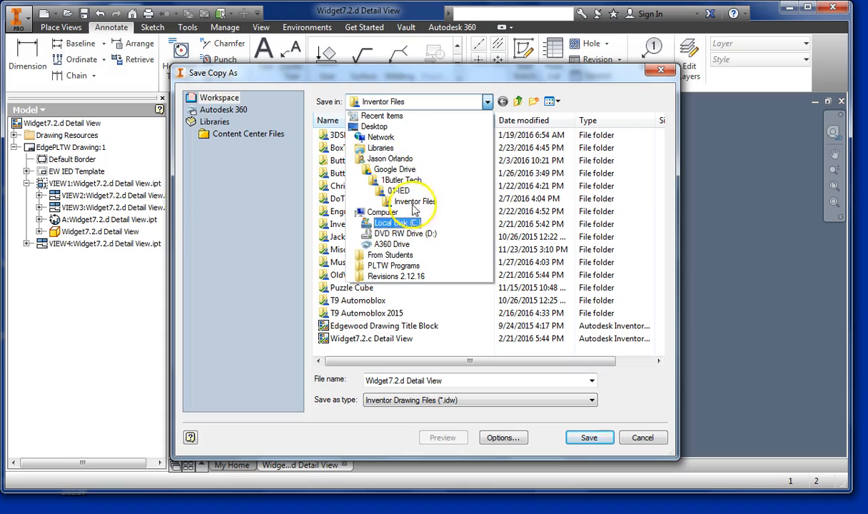
click(460, 91)
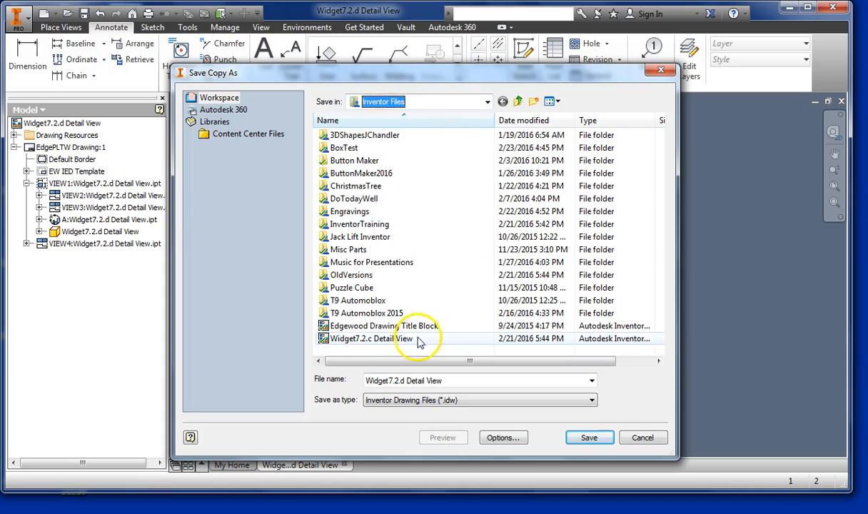
click(385, 402)
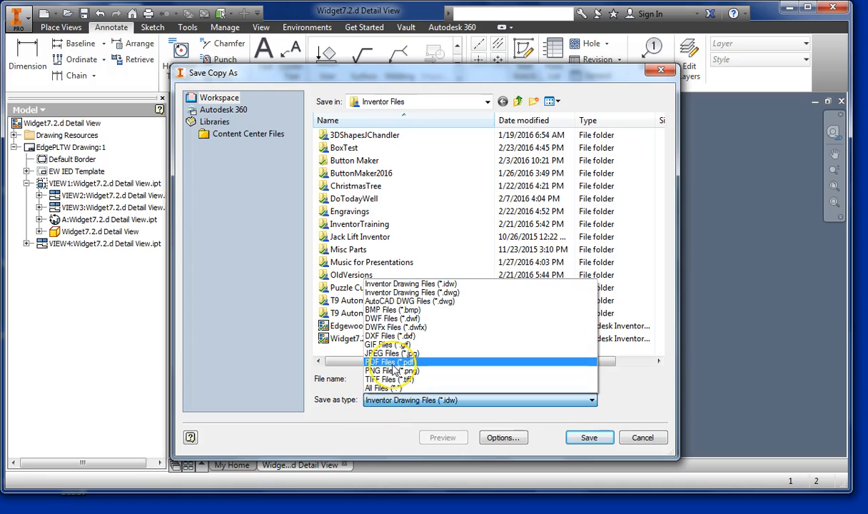